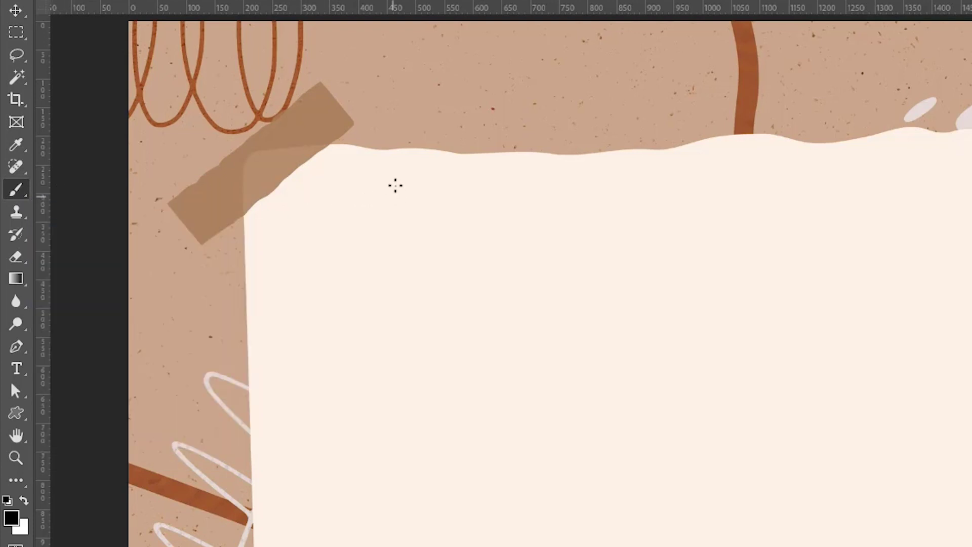
Paint two thin black freehand strokes, one below the other, near the upper-left area of the paper note
mouse_move(397, 179)
left_mouse_down()
mouse_move(481, 198)
mouse_move(514, 193)
left_mouse_up()
mouse_move(388, 210)
left_mouse_down()
mouse_move(425, 229)
mouse_move(505, 226)
left_mouse_up()
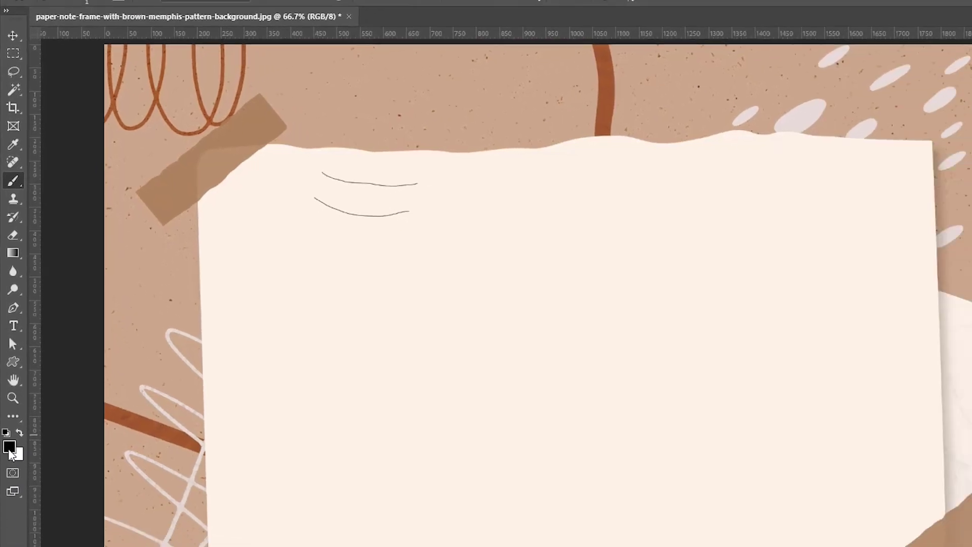
Change the foreground color to red and paint a thin stroke below the two black ones
left_click(9, 448)
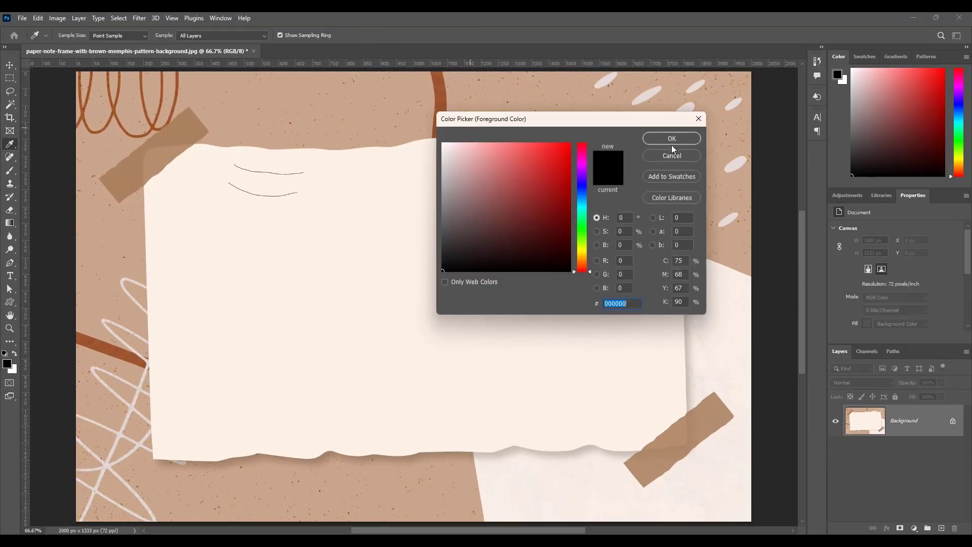
key("Escape")
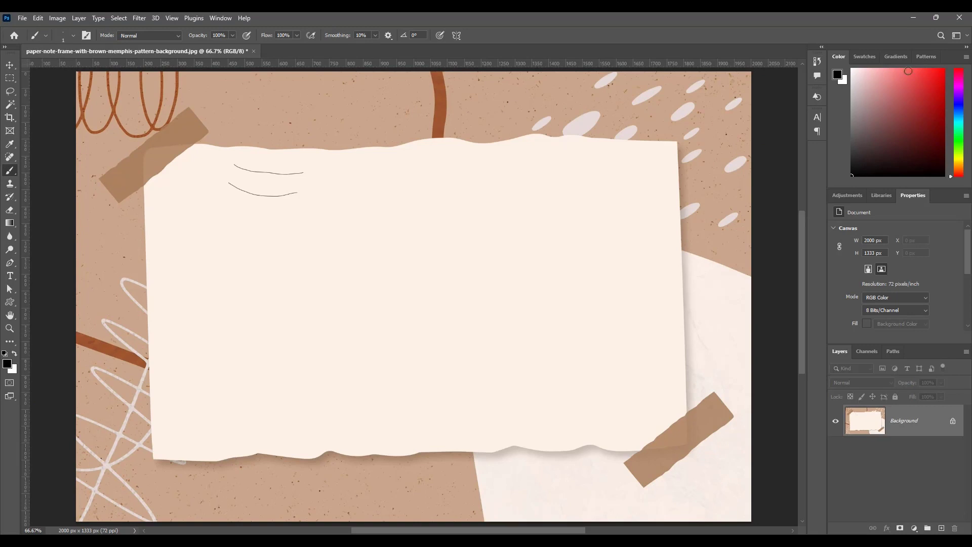
left_click(940, 74)
left_click_drag(213, 203, 269, 214)
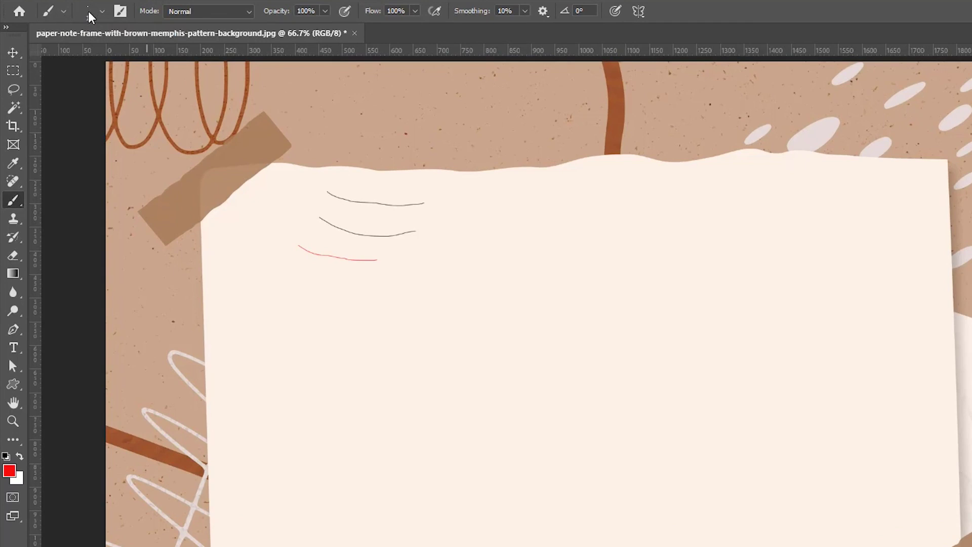
Increase the brush size to 31 px and paint a soft red stroke below the thin red line
left_click(101, 12)
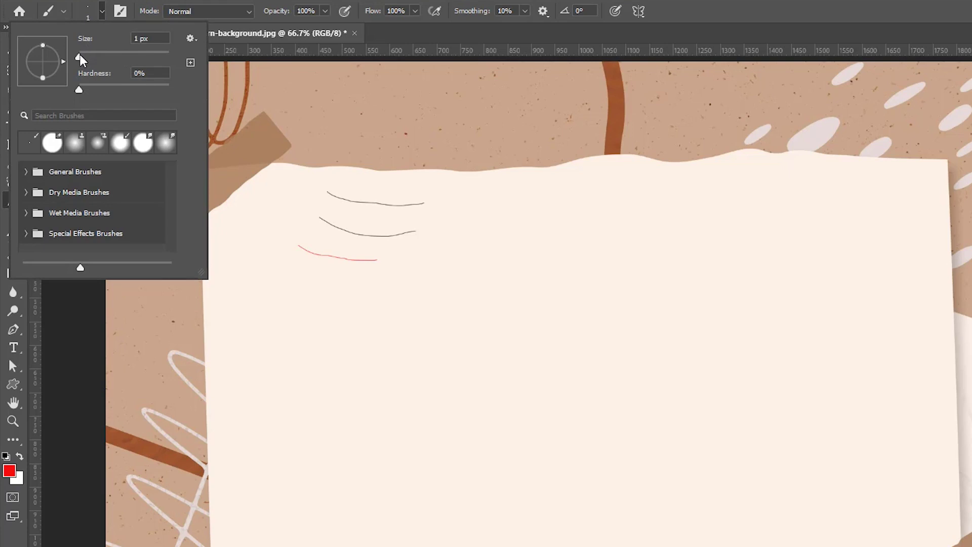
left_click_drag(79, 57, 93, 57)
left_click(248, 260)
left_click_drag(245, 260, 334, 277)
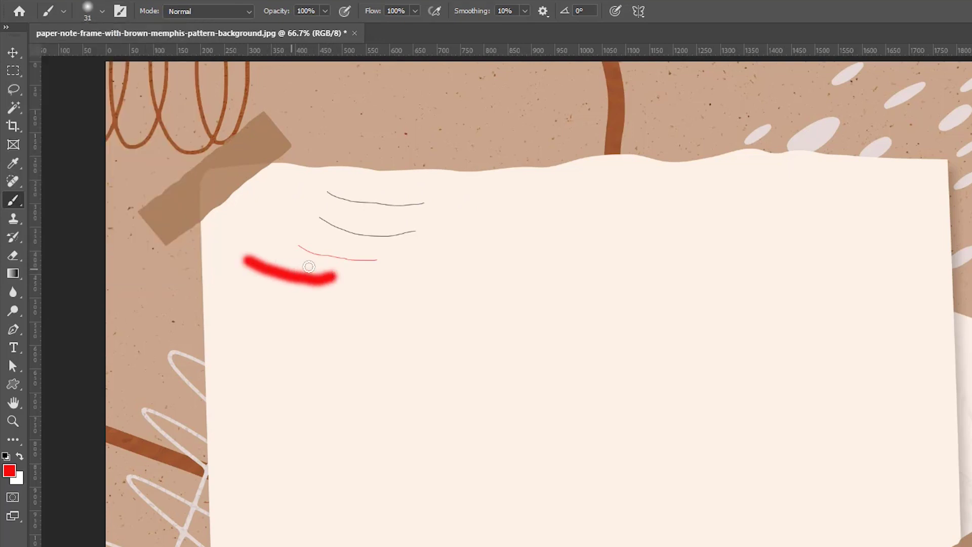
Set the brush size to 20 px and paint a short red stroke under the 31 px one
left_click(102, 11)
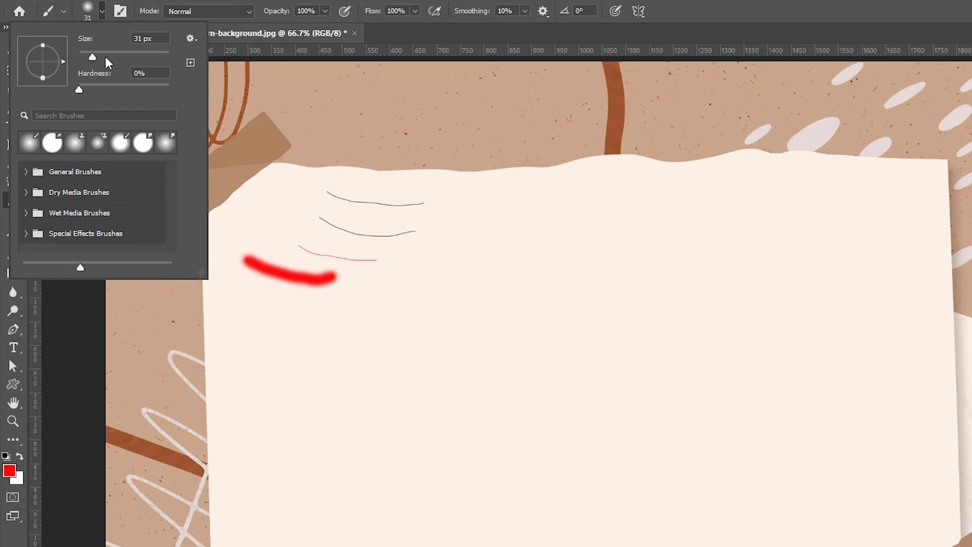
mouse_move(93, 60)
left_mouse_down()
mouse_move(101, 60)
mouse_move(95, 41)
mouse_move(80, 43)
mouse_move(95, 43)
left_mouse_up()
double_click(137, 39)
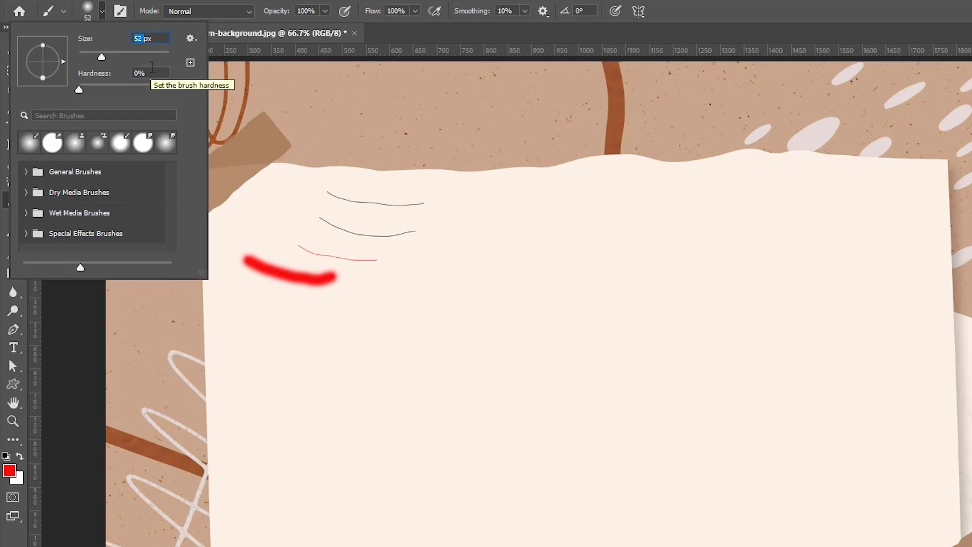
type("20")
key("Return")
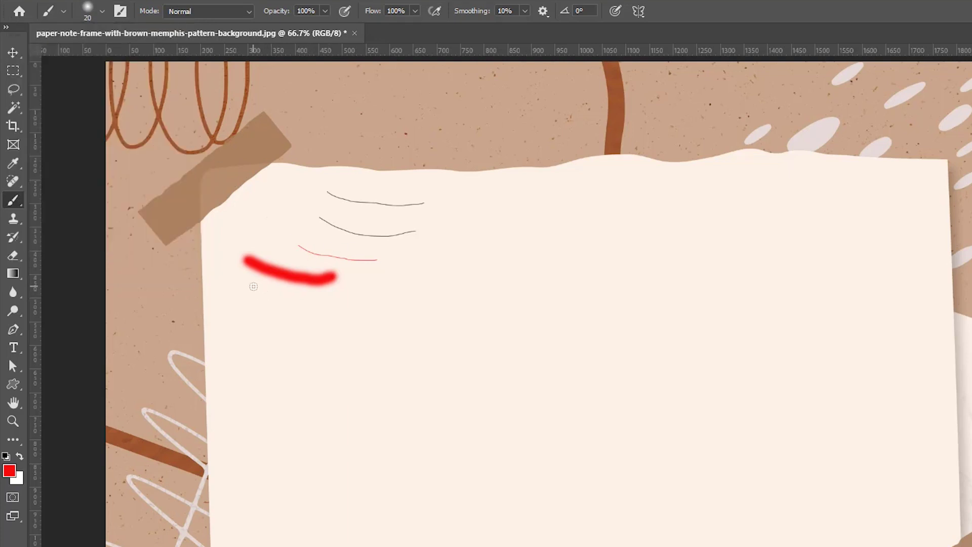
left_click_drag(252, 284, 299, 297)
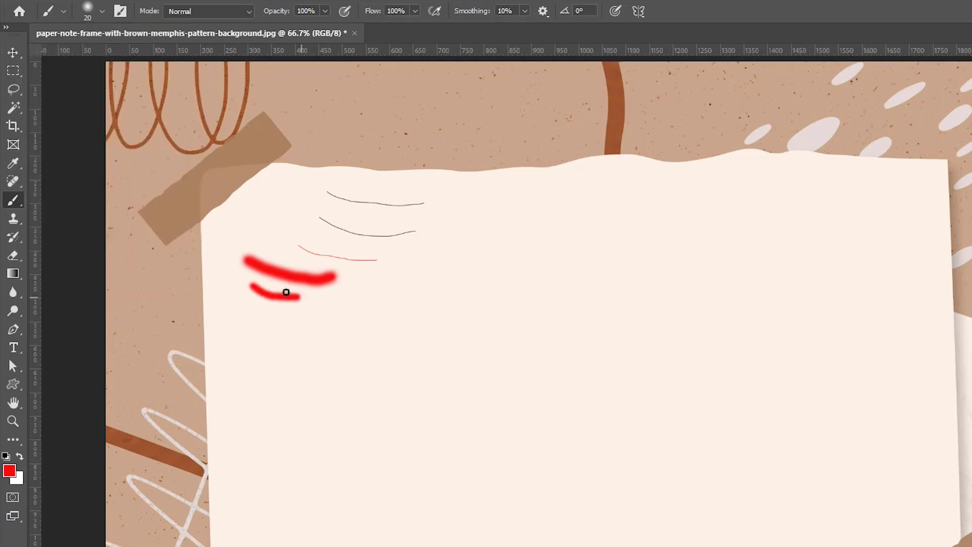
Set the brush size to 40 px and paint a soft red stroke below the short 20 px stroke
left_click(102, 11)
mouse_move(91, 59)
left_mouse_down()
mouse_move(179, 59)
mouse_move(89, 59)
left_mouse_up()
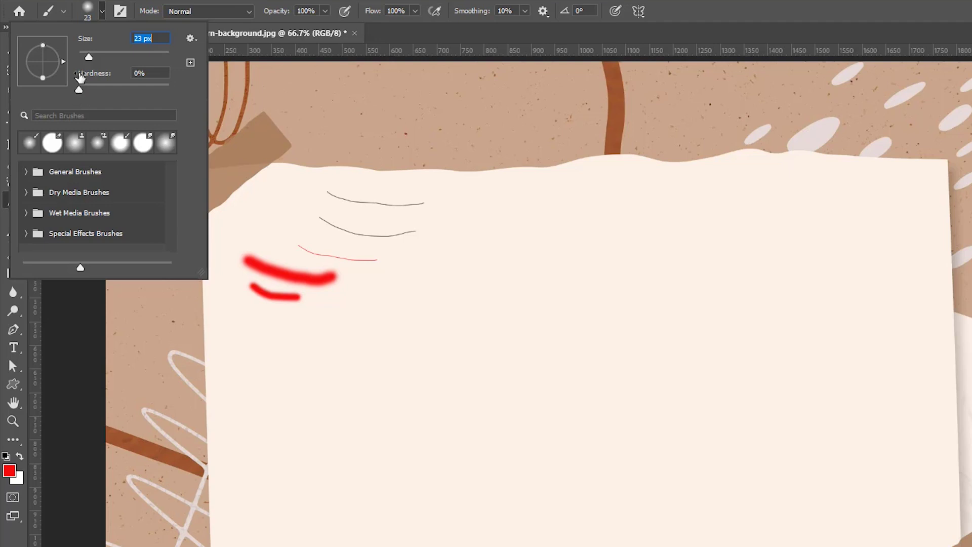
left_click_drag(89, 60, 96, 59)
left_click_drag(241, 328, 338, 343)
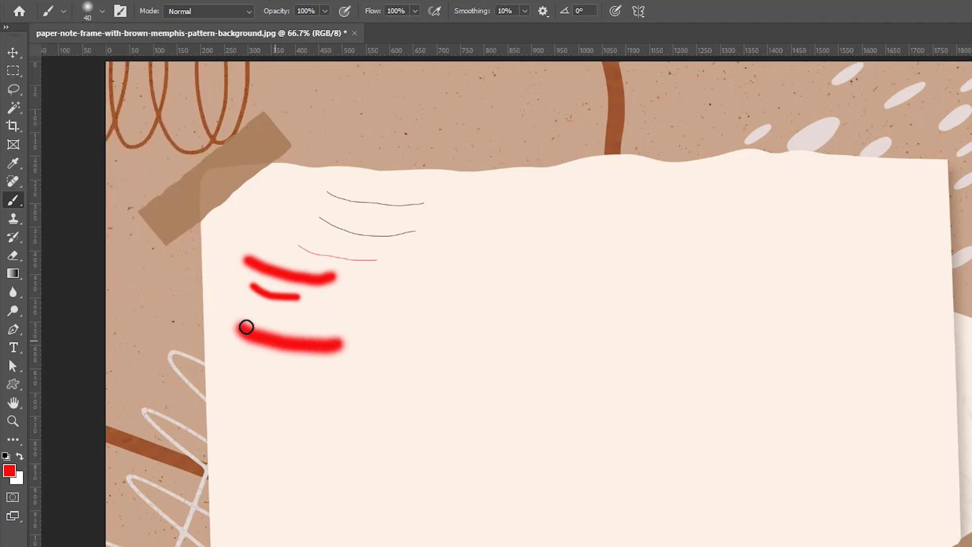
Raise the brush hardness to 52% and paint another red stroke below the soft 40 px one
left_click(102, 11)
left_click(117, 89)
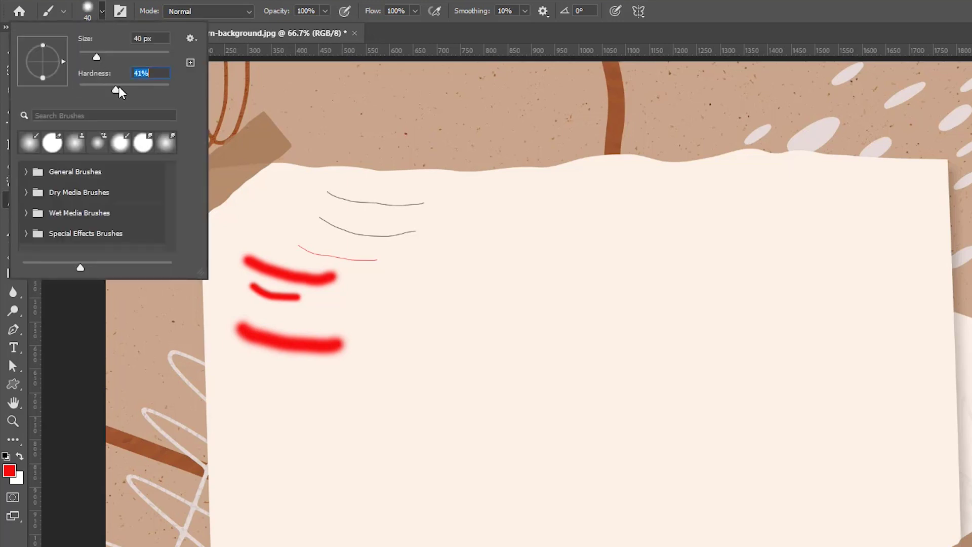
left_click_drag(119, 88, 126, 87)
left_click(243, 375)
left_click_drag(234, 373, 345, 389)
Set the brush hardness to 100% and paint a hard-edged red stroke at the bottom of the column of strokes
left_click(101, 11)
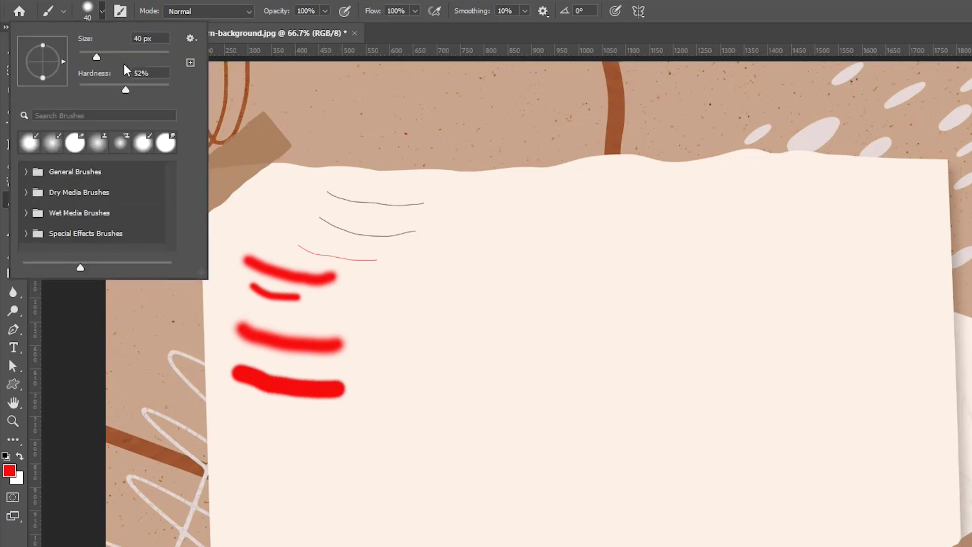
left_click_drag(169, 93, 181, 89)
left_click_drag(242, 418, 336, 421)
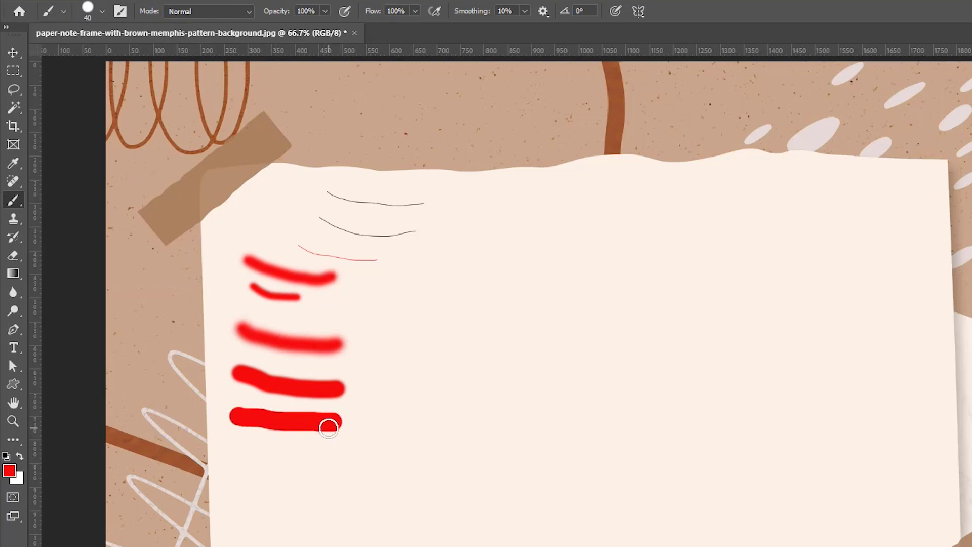
Flatten the brush tip into a horizontal ellipse and paint a V-shaped red stroke with a long tail near the paper's top middle
left_click(102, 12)
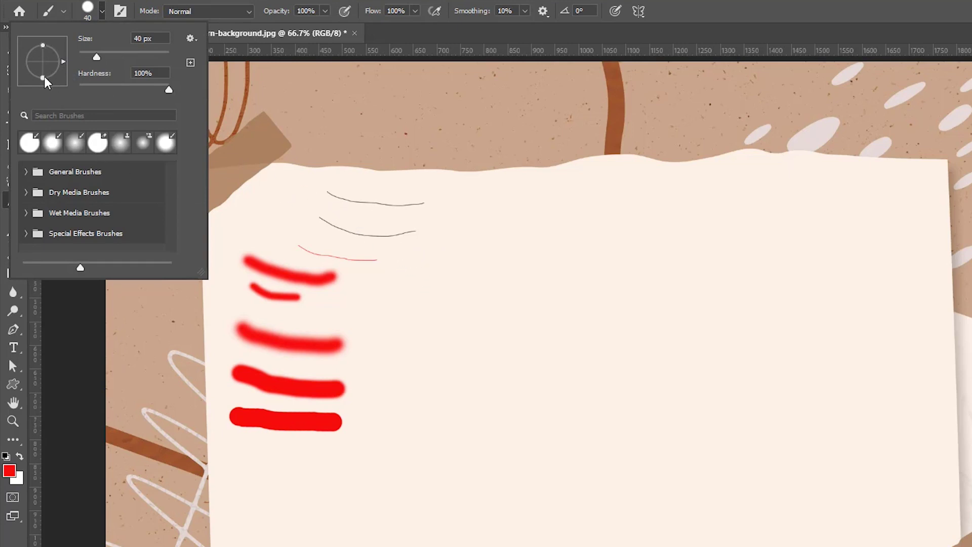
left_click_drag(42, 76, 41, 70)
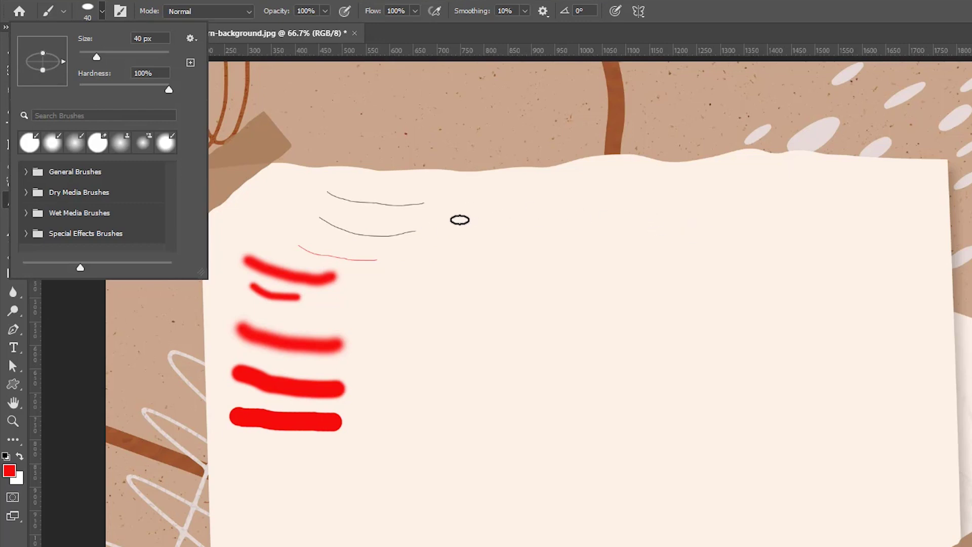
mouse_move(464, 196)
left_mouse_down()
mouse_move(501, 221)
mouse_move(544, 202)
mouse_move(613, 205)
left_mouse_up()
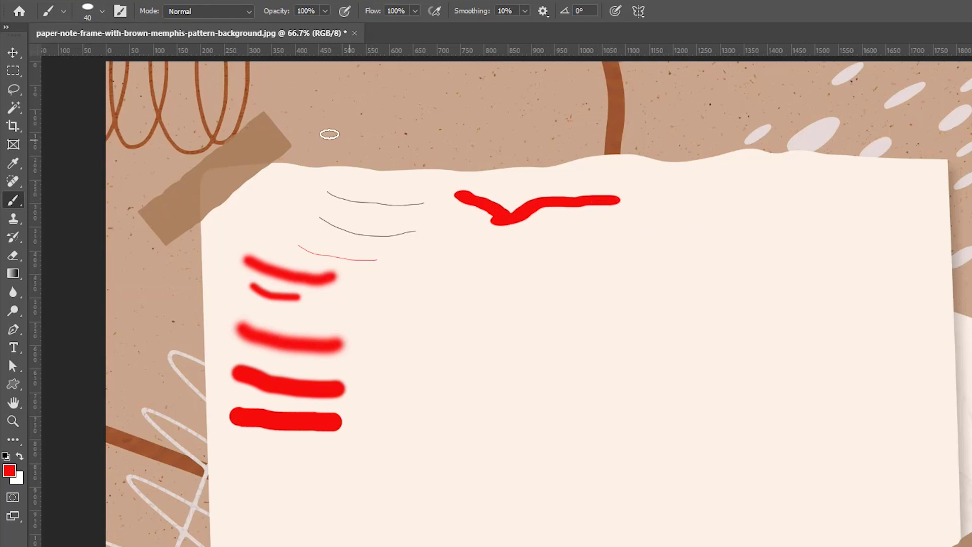
Rotate the elliptical brush tip to -35° and hand-letter a red Arabic word with its dot in the paper's upper-right area
left_click(103, 10)
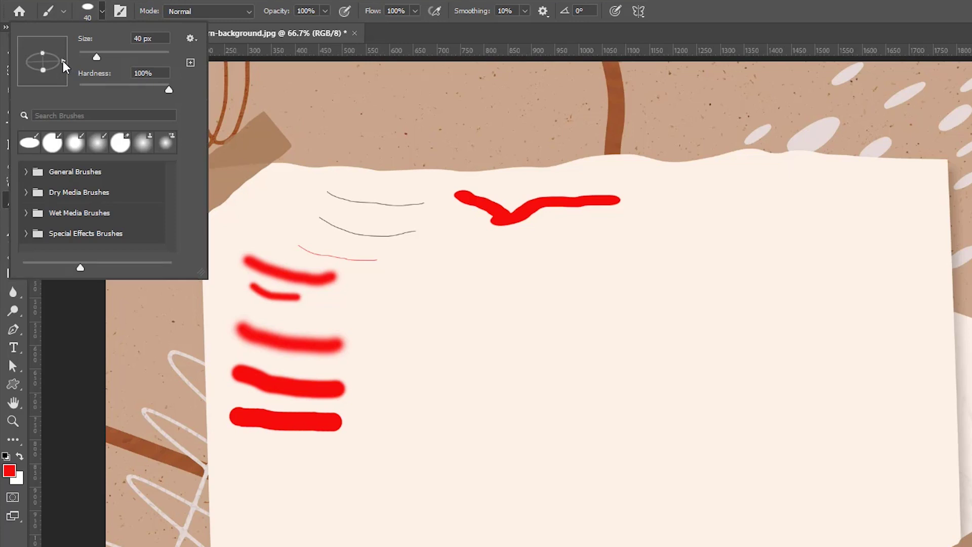
left_click_drag(60, 72, 59, 73)
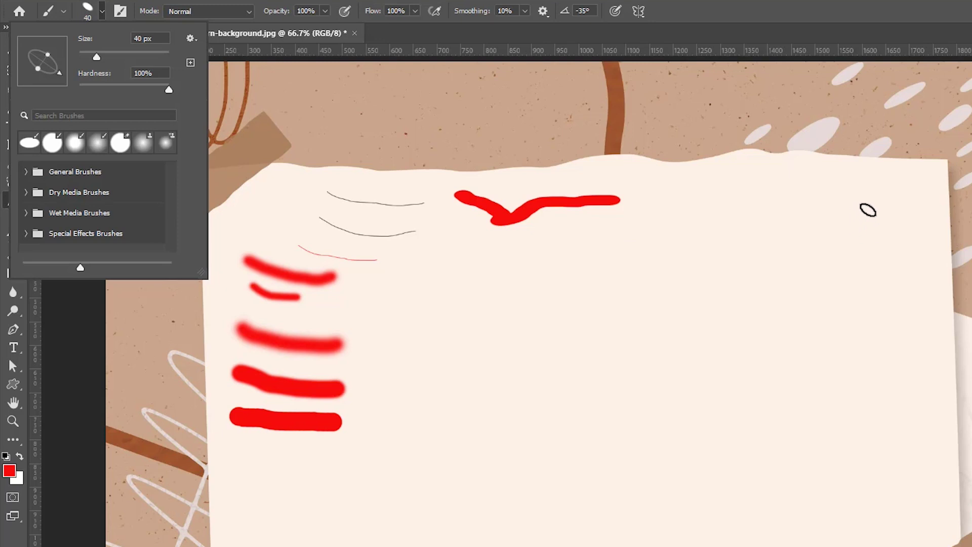
mouse_move(876, 223)
left_mouse_down()
mouse_move(898, 205)
mouse_move(923, 209)
mouse_move(900, 235)
mouse_move(812, 229)
mouse_move(808, 243)
mouse_move(786, 230)
mouse_move(798, 267)
mouse_move(750, 299)
mouse_move(706, 266)
mouse_move(732, 222)
left_mouse_up()
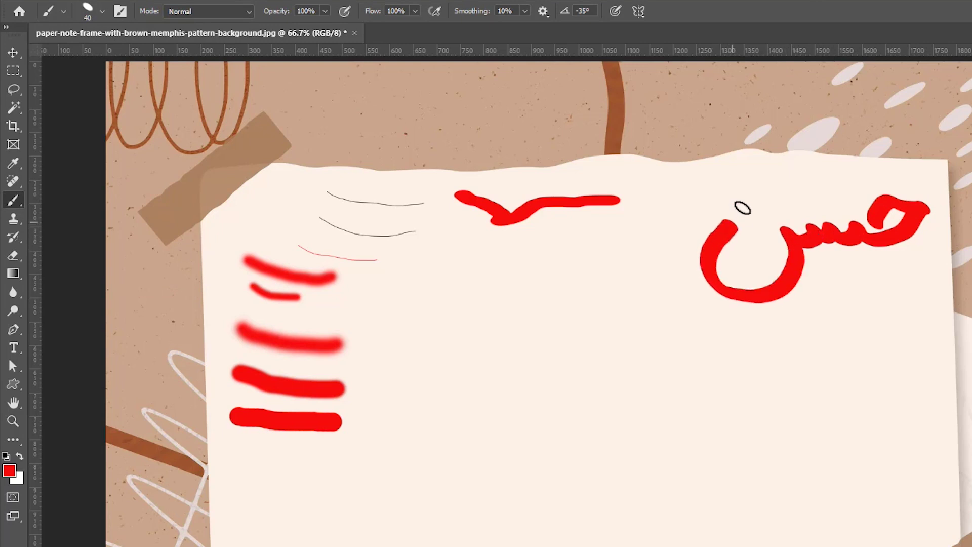
left_click(757, 201)
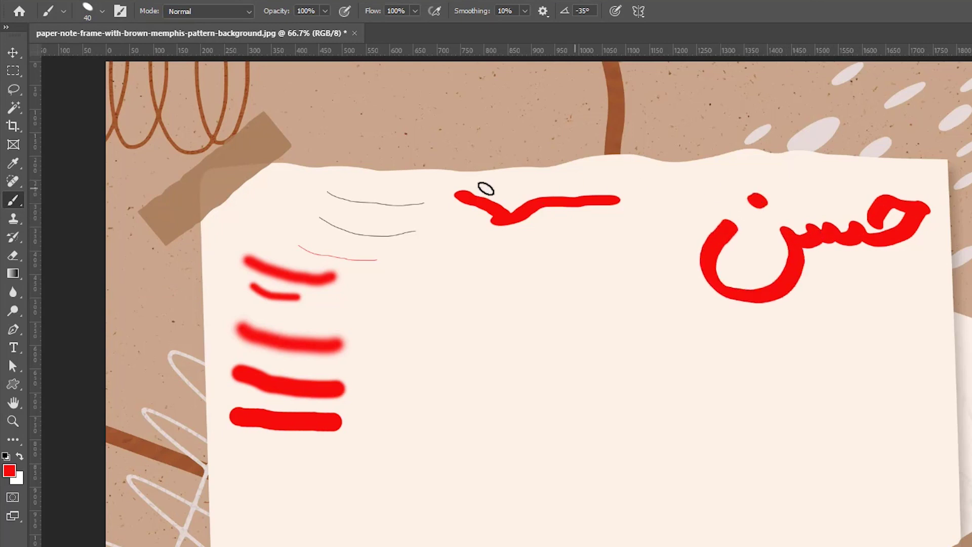
Restore the brush tip to a round shape at 0° and enlarge the preset picker to browse the General Brushes
left_click(103, 11)
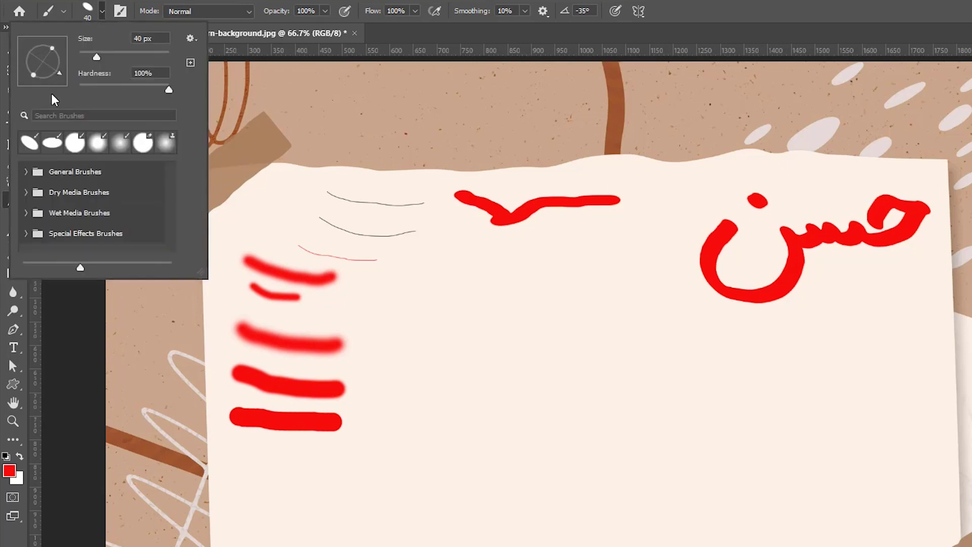
left_click_drag(67, 69, 75, 61)
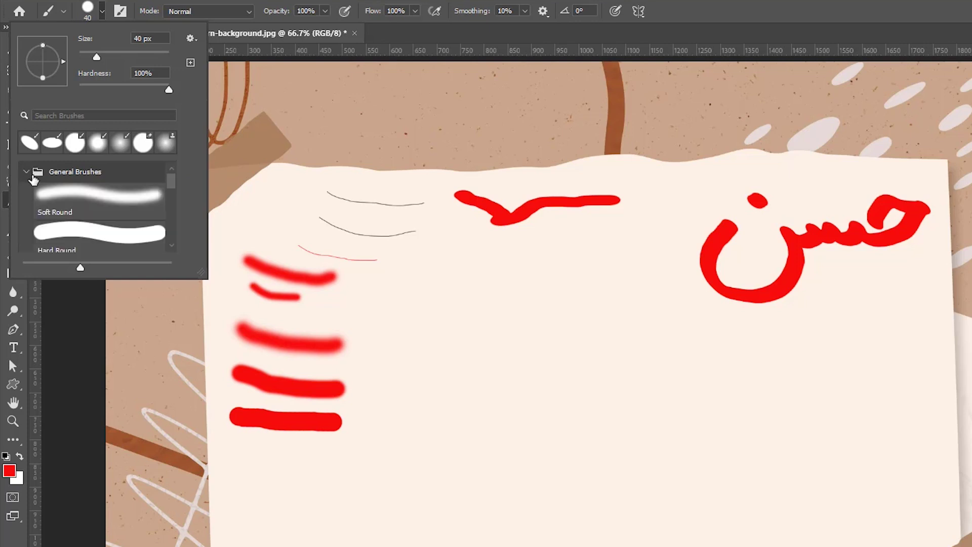
left_click(28, 172)
mouse_move(200, 272)
left_mouse_down()
mouse_move(250, 348)
mouse_move(252, 452)
left_mouse_up()
mouse_move(216, 202)
left_mouse_down()
mouse_move(223, 250)
mouse_move(210, 177)
left_mouse_up()
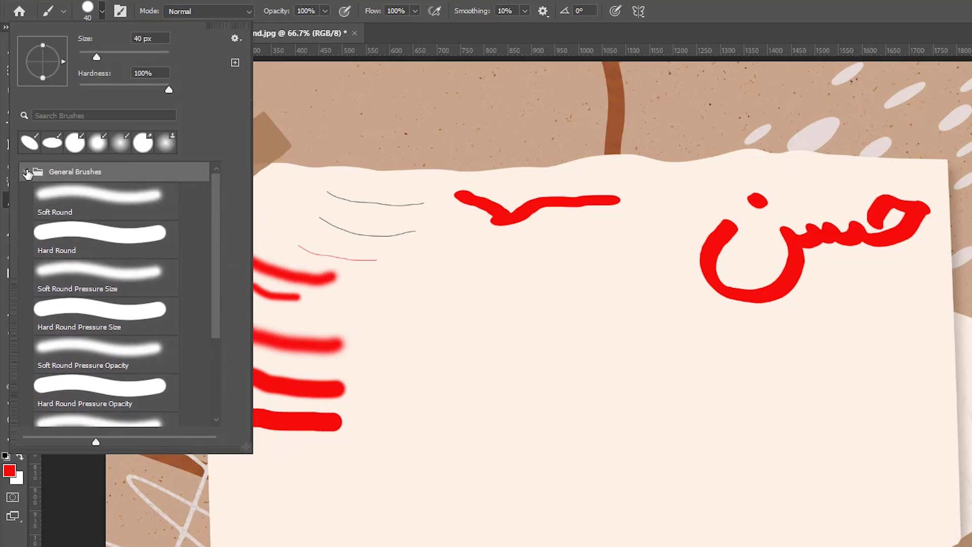
left_click(26, 172)
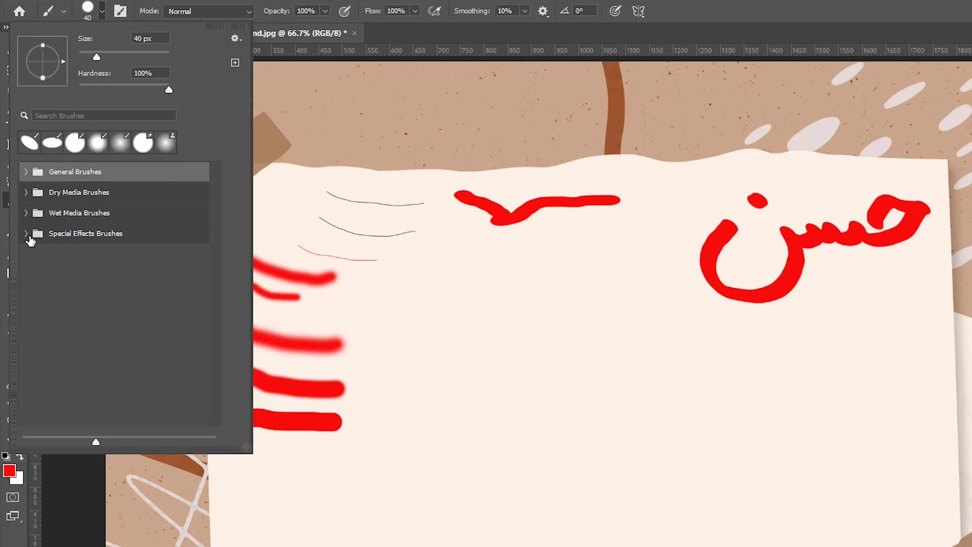
Choose the Kyle's Concept Brushes - Foliage Mix 2 preset from Special Effects Brushes and paint red foliage clusters across the paper's center
left_click(27, 234)
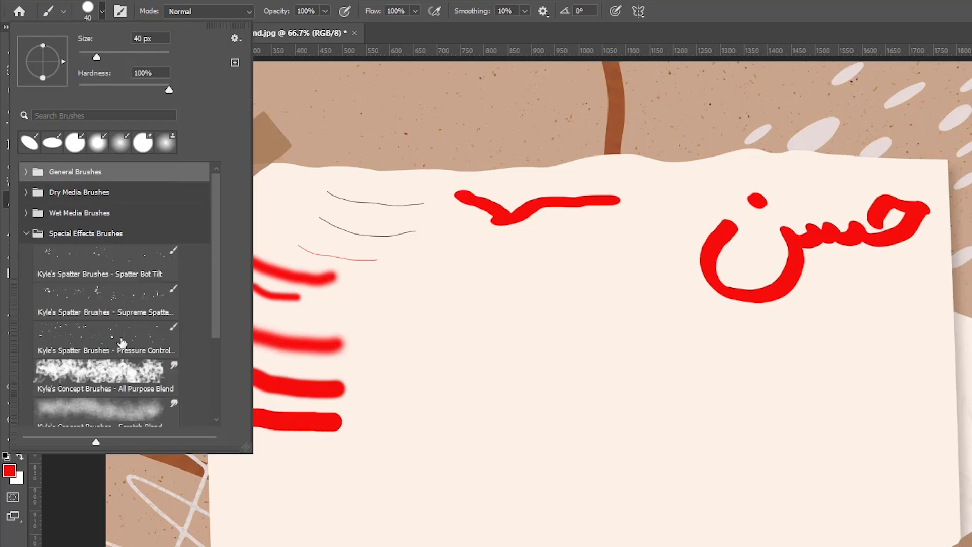
left_click_drag(214, 309, 216, 357)
left_click(118, 285)
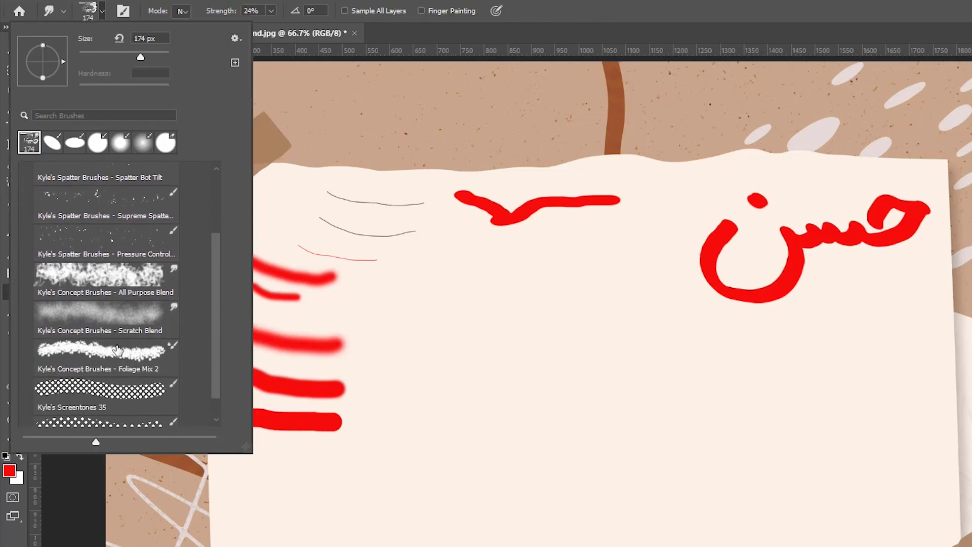
left_click(104, 351)
left_click(463, 332)
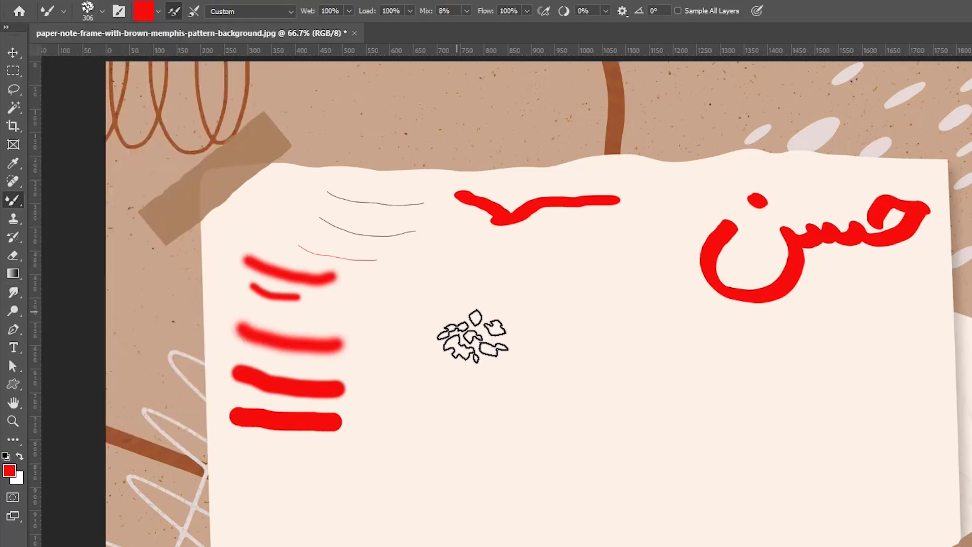
mouse_move(466, 336)
left_mouse_down()
mouse_move(538, 357)
mouse_move(532, 397)
mouse_move(681, 412)
mouse_move(567, 395)
mouse_move(536, 445)
mouse_move(460, 438)
mouse_move(386, 481)
mouse_move(456, 491)
left_mouse_up()
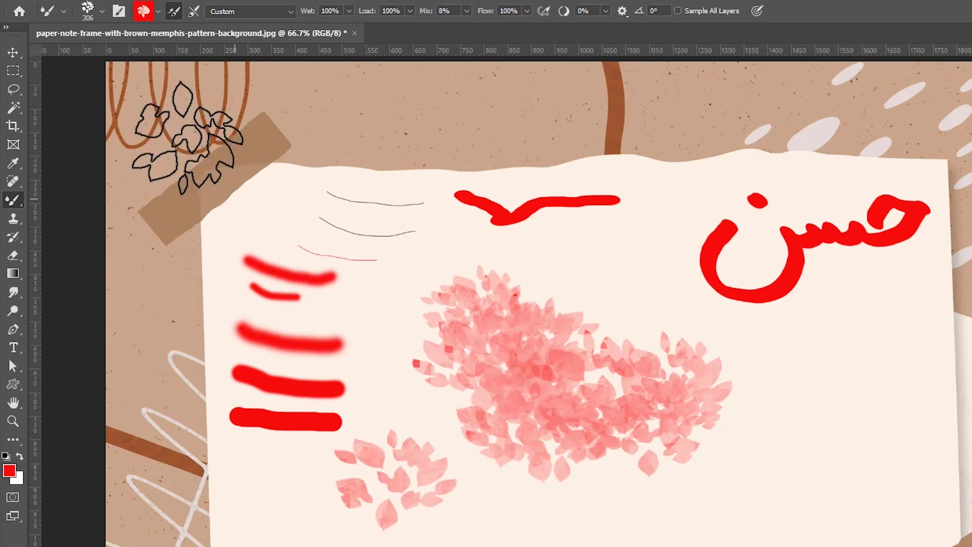
Switch from the foliage preset to the Hard Round preset in General Brushes
left_click(102, 11)
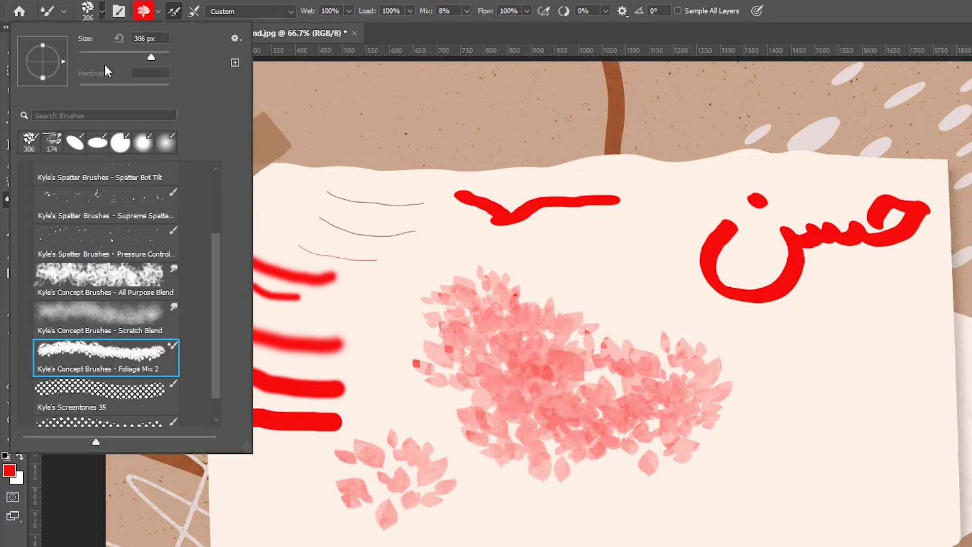
left_click_drag(216, 258, 220, 182)
left_click(28, 235)
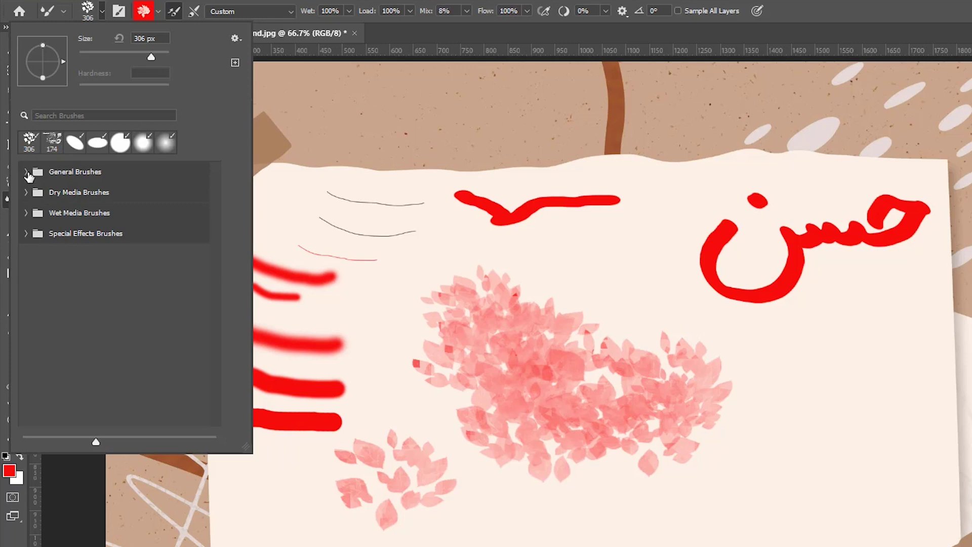
left_click(25, 175)
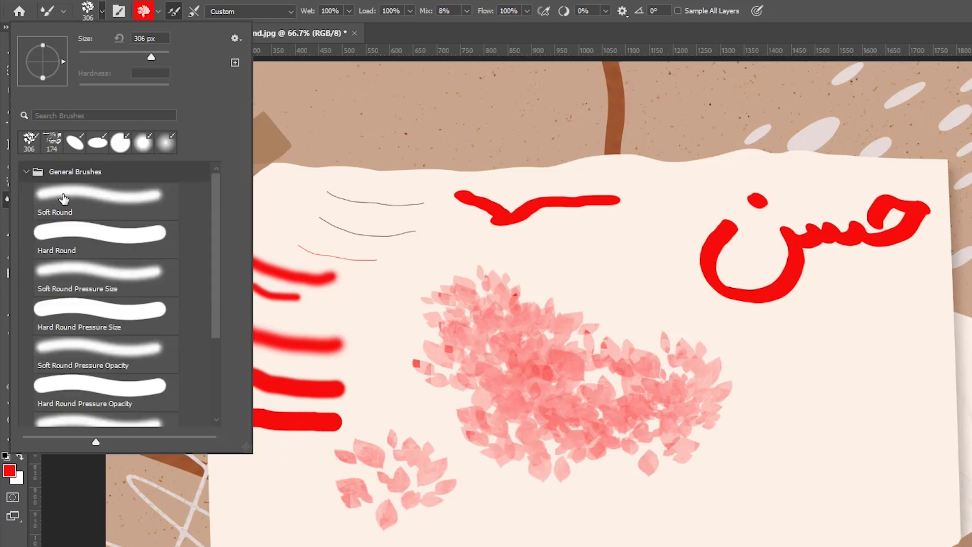
left_click(79, 258)
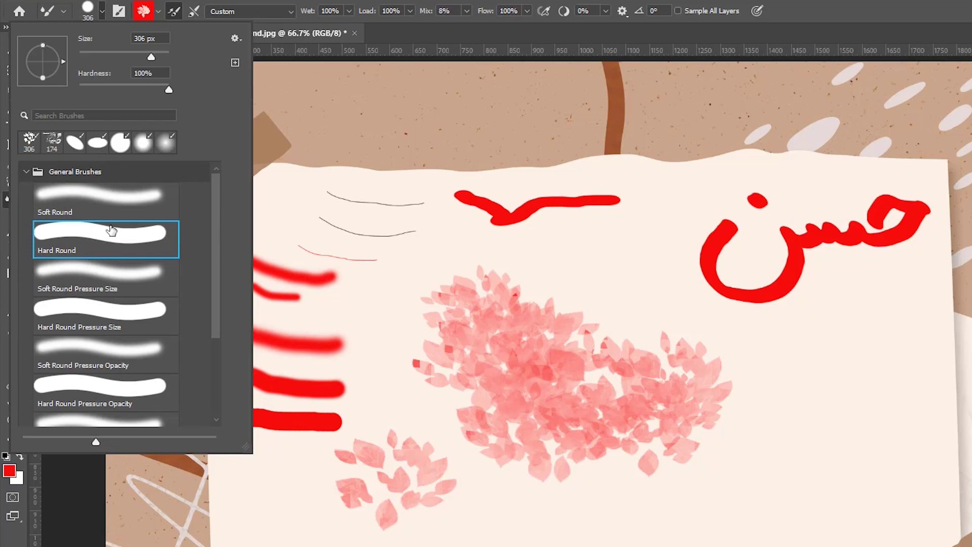
double_click(76, 234)
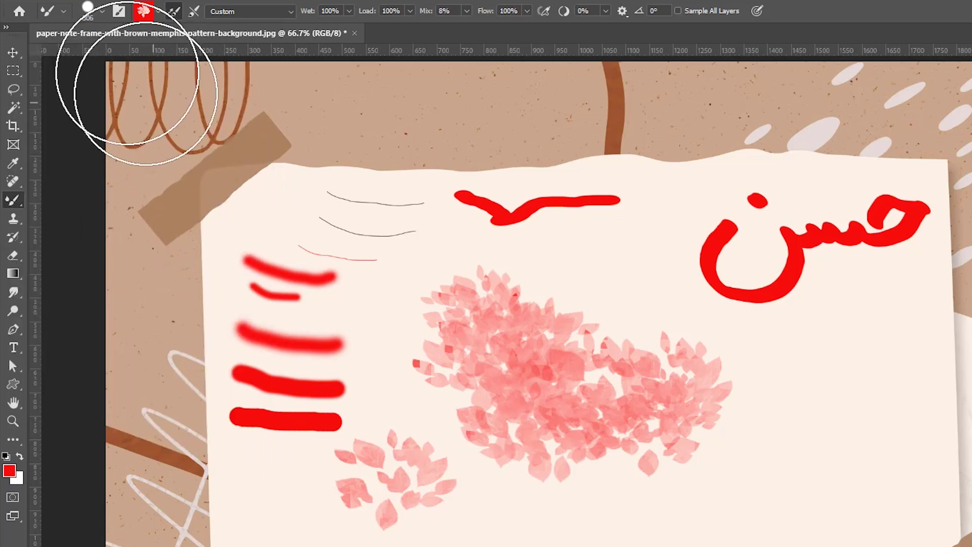
Switch from the Mixer Brush to a 20 px Brush and paint short red strokes beneath the tick-shaped mark and across the brown line above the paper
left_click(101, 11)
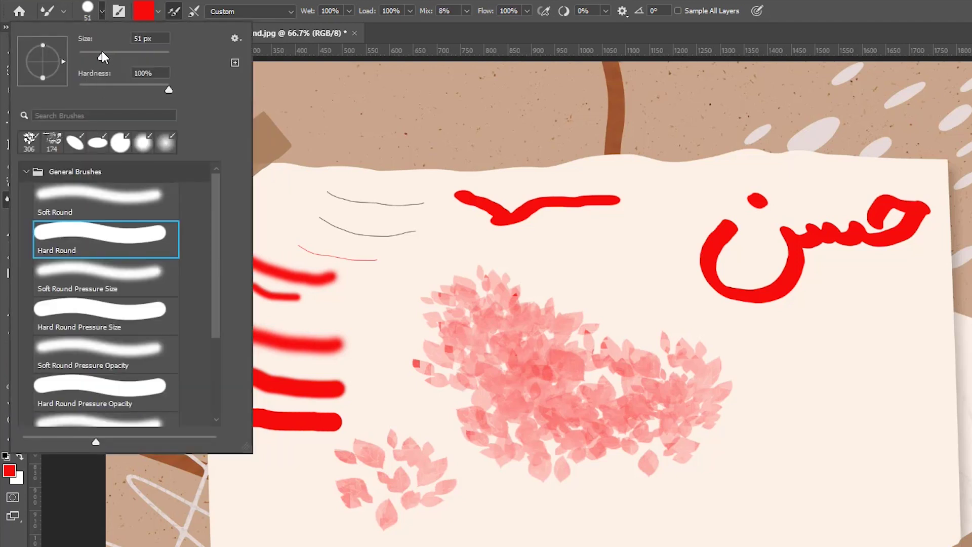
key("shift+b")
left_click(103, 14)
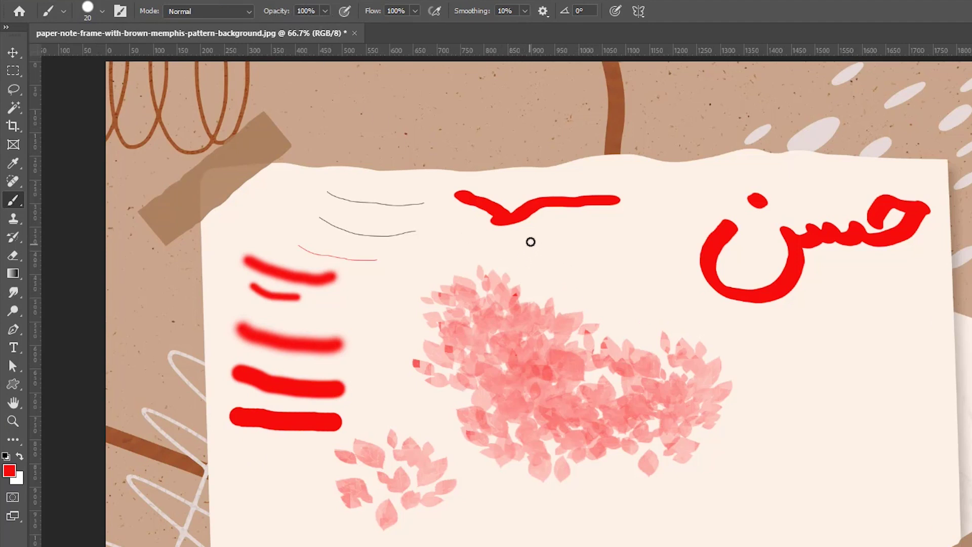
left_click_drag(530, 241, 608, 238)
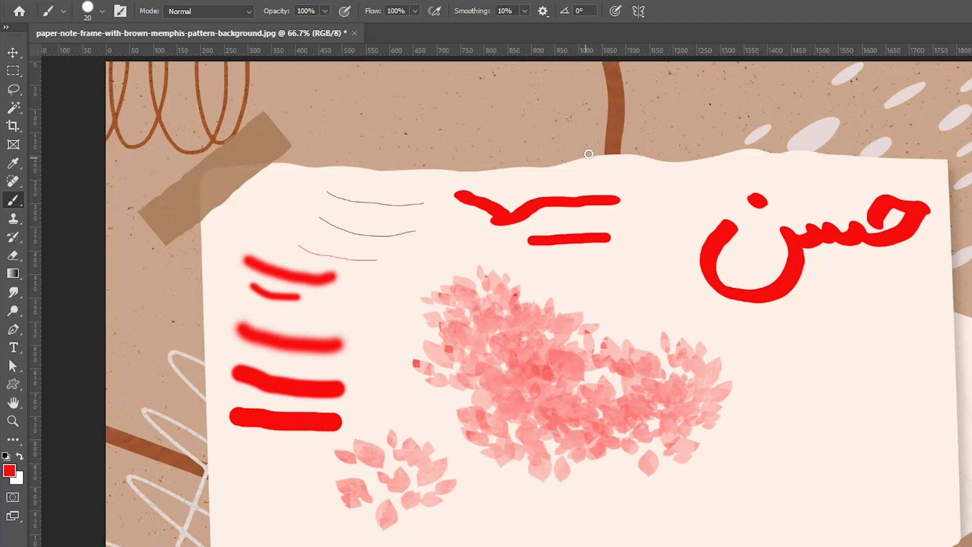
mouse_move(592, 113)
left_mouse_down()
mouse_move(648, 110)
mouse_move(588, 113)
left_mouse_up()
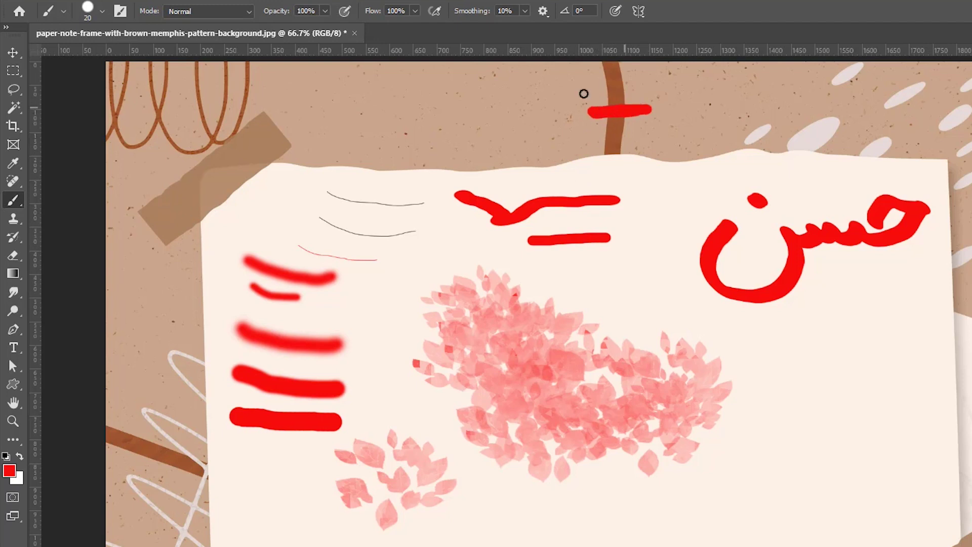
Set the brush opacity to 51% and paint a short stroke across the brown line and a filled blob in the paper's lower-left area
left_click(324, 11)
left_click(288, 26)
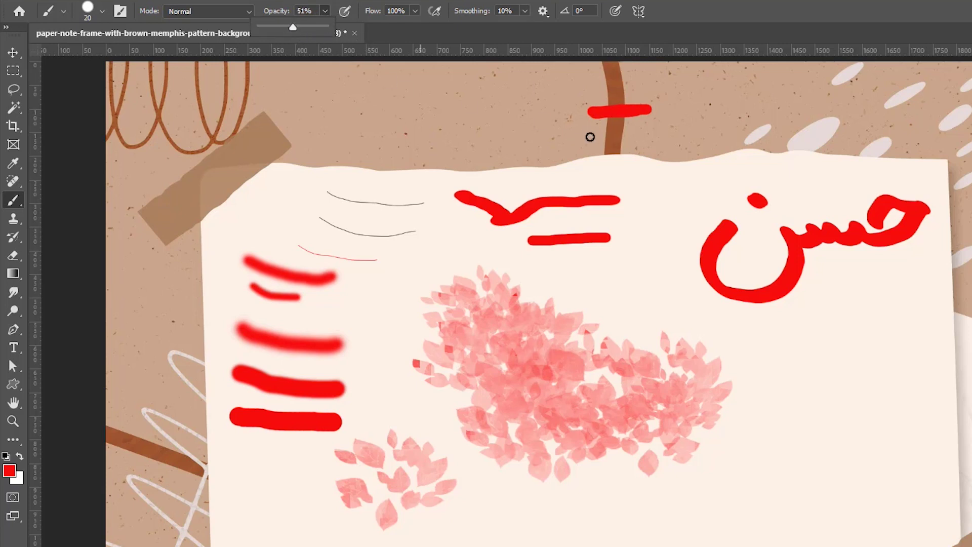
left_click_drag(589, 136, 640, 138)
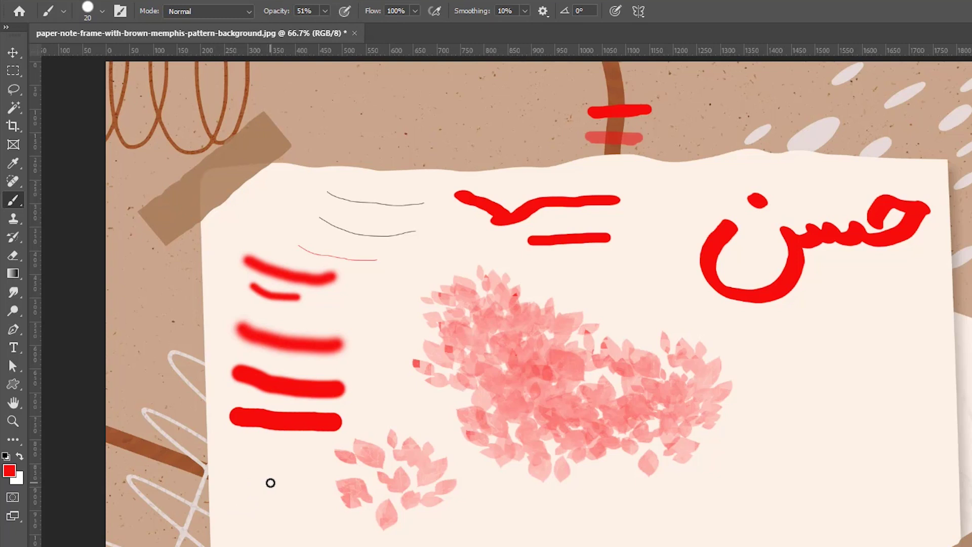
mouse_move(271, 483)
left_mouse_down()
mouse_move(246, 478)
mouse_move(263, 485)
mouse_move(243, 487)
mouse_move(271, 480)
mouse_move(244, 486)
mouse_move(272, 491)
mouse_move(277, 477)
mouse_move(257, 499)
mouse_move(279, 494)
mouse_move(239, 477)
mouse_move(238, 496)
mouse_move(283, 481)
mouse_move(252, 477)
mouse_move(267, 499)
mouse_move(261, 473)
mouse_move(235, 501)
mouse_move(272, 485)
mouse_move(245, 474)
mouse_move(246, 506)
mouse_move(277, 488)
mouse_move(254, 477)
mouse_move(253, 503)
mouse_move(282, 495)
mouse_move(249, 489)
mouse_move(284, 505)
mouse_move(251, 479)
mouse_move(264, 499)
mouse_move(260, 474)
mouse_move(258, 497)
mouse_move(278, 482)
mouse_move(244, 483)
mouse_move(278, 485)
mouse_move(254, 480)
mouse_move(271, 473)
mouse_move(281, 499)
left_mouse_up()
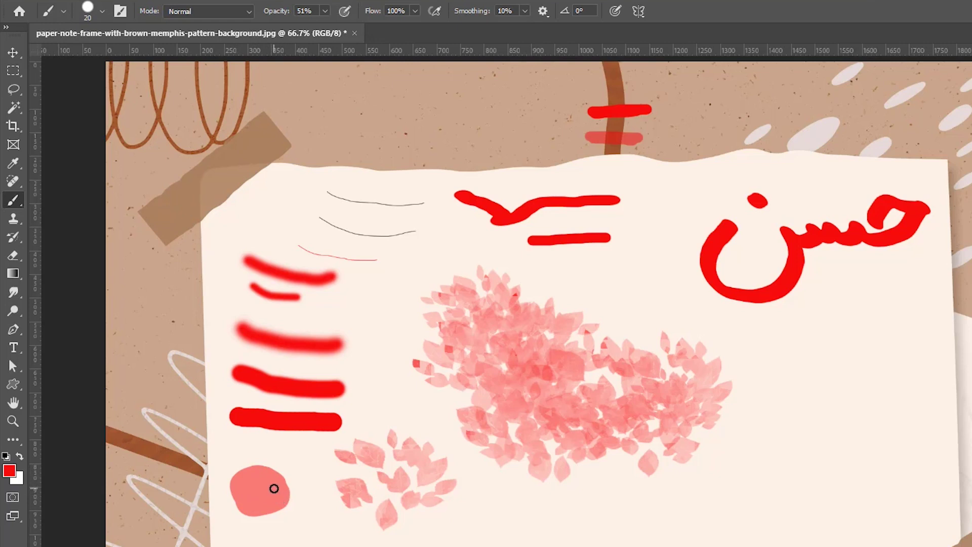
Set the brush flow to 30% and paint another red blob directly below the existing one in the paper's lower-left corner
left_click(415, 10)
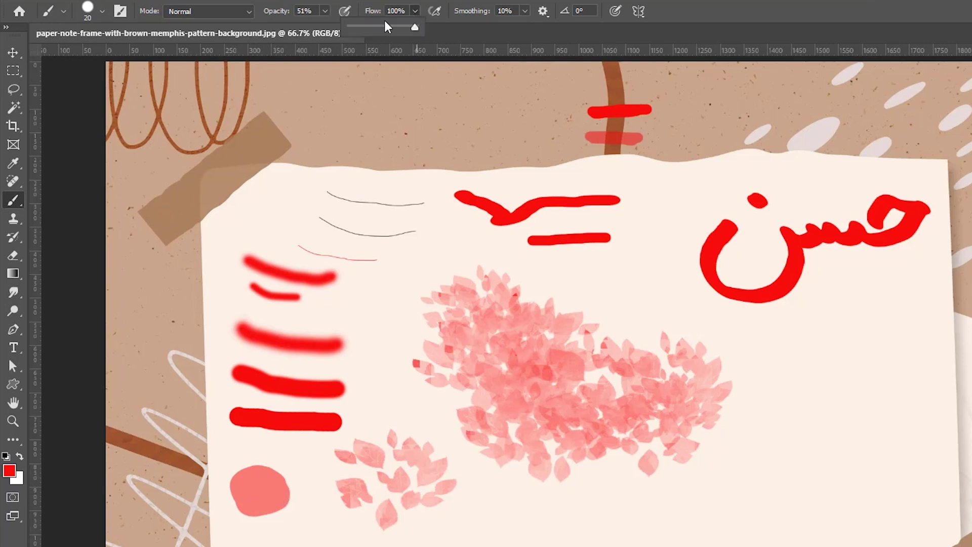
left_click(360, 26)
left_click_drag(370, 25, 371, 26)
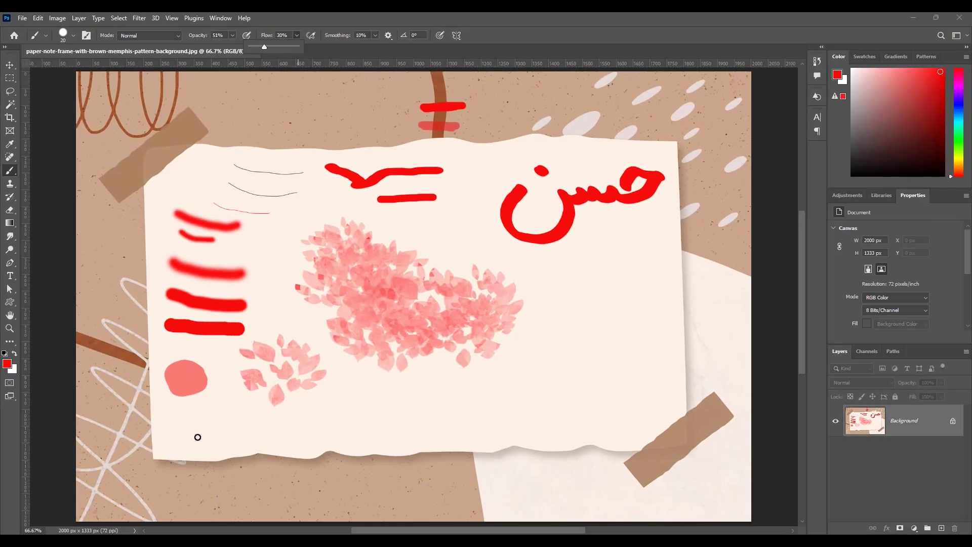
mouse_move(198, 437)
left_mouse_down()
mouse_move(170, 436)
mouse_move(191, 433)
mouse_move(178, 421)
left_mouse_up()
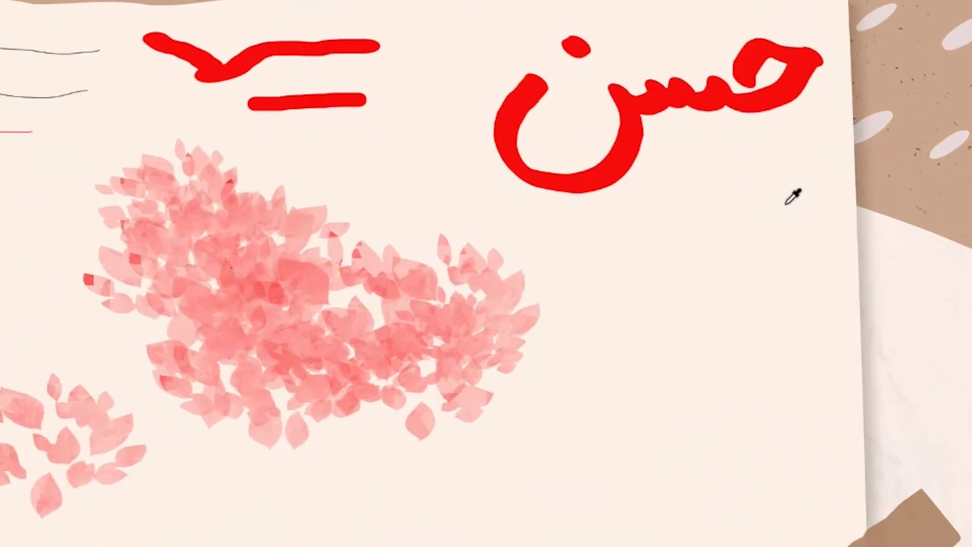
Enlarge the brush tip to 60 px directly on the canvas and revert the image to its saved state
right_click(645, 249, "alt")
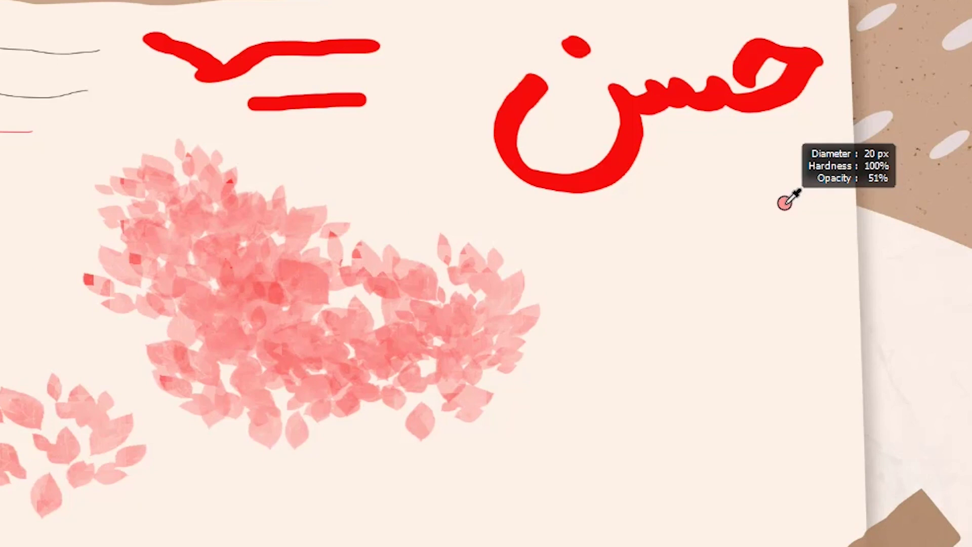
mouse_move(785, 202)
left_mouse_down()
mouse_move(826, 203)
mouse_move(780, 199)
mouse_move(827, 202)
mouse_move(788, 205)
mouse_move(822, 199)
mouse_move(799, 198)
mouse_move(792, 139)
mouse_move(800, 174)
mouse_move(785, 219)
mouse_move(788, 195)
mouse_move(821, 210)
mouse_move(800, 209)
left_mouse_up()
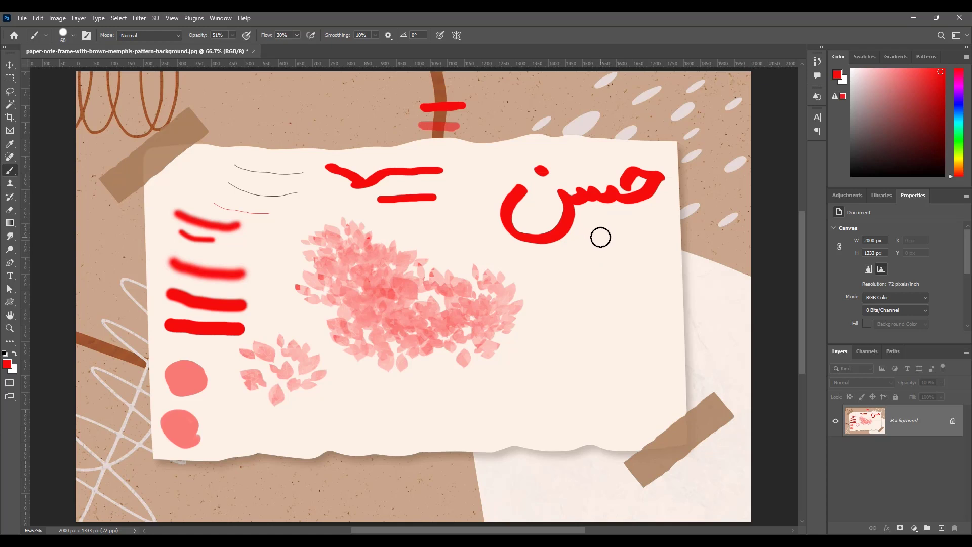
key("F12")
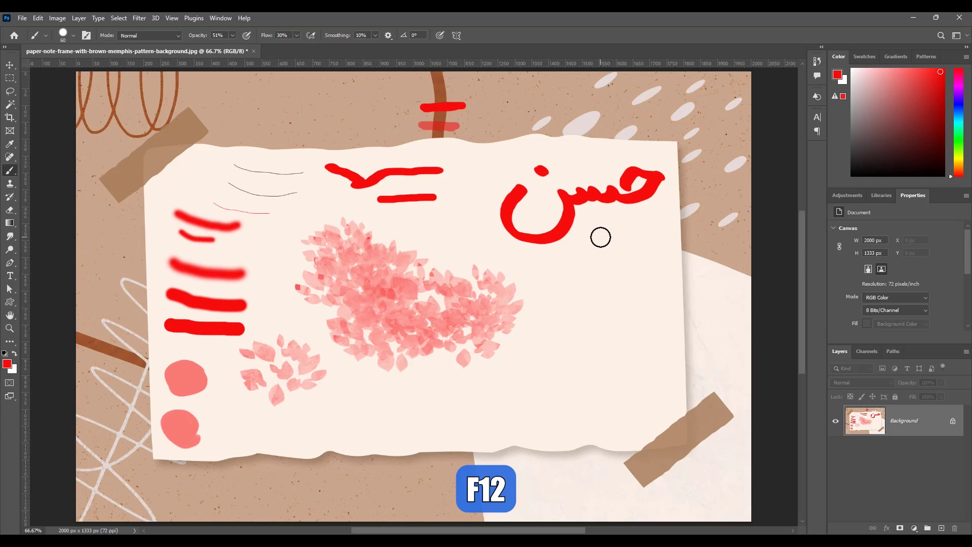
key("F12")
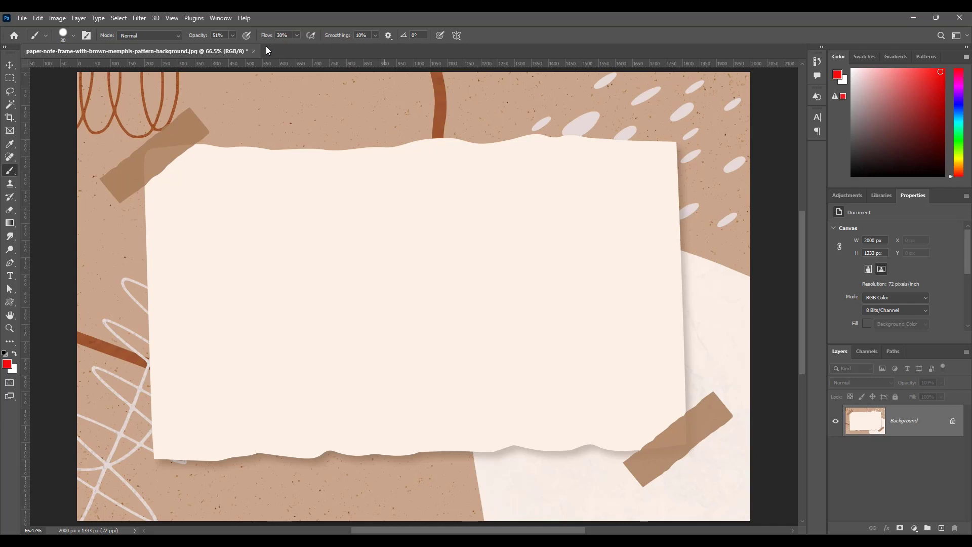
Set the brush flow to 100% and paint a blob with an overlapping darker center at 51% opacity in the paper's upper-left area
left_click(297, 36)
left_click_drag(298, 47, 331, 50)
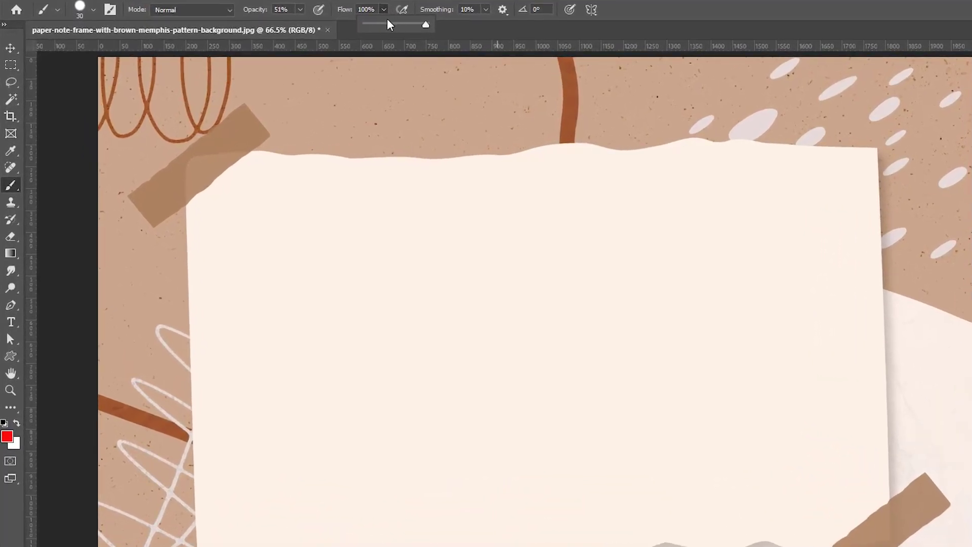
mouse_move(293, 197)
left_mouse_down()
mouse_move(267, 227)
mouse_move(297, 223)
mouse_move(294, 211)
mouse_move(259, 212)
mouse_move(253, 199)
mouse_move(281, 225)
mouse_move(300, 226)
mouse_move(293, 201)
mouse_move(276, 219)
mouse_move(310, 225)
mouse_move(278, 223)
left_mouse_up()
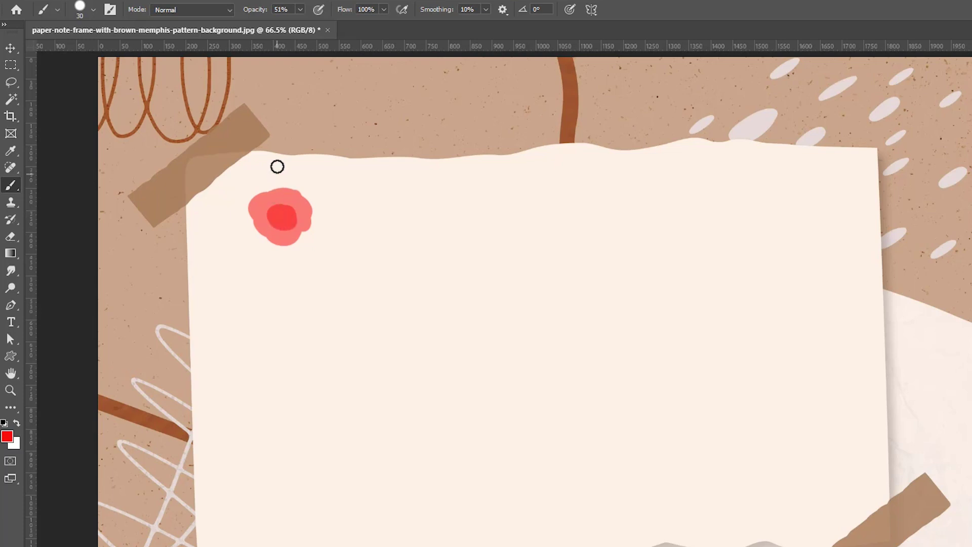
Set the brush opacity to 100% and paint a solid red dot to the right of the translucent blob
left_click(301, 9)
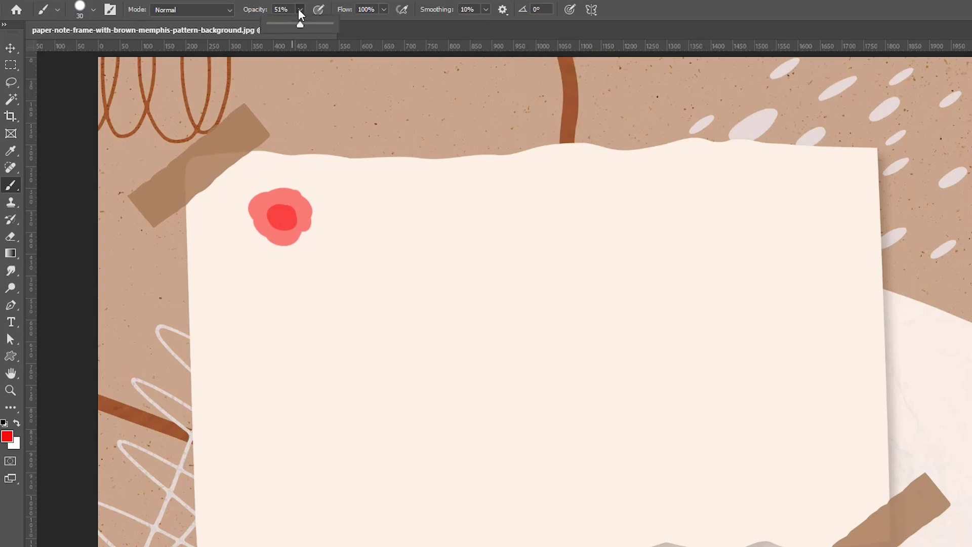
left_click_drag(300, 26, 338, 29)
mouse_move(393, 204)
left_mouse_down()
mouse_move(387, 210)
mouse_move(402, 206)
mouse_move(374, 199)
mouse_move(397, 214)
mouse_move(403, 207)
left_mouse_up()
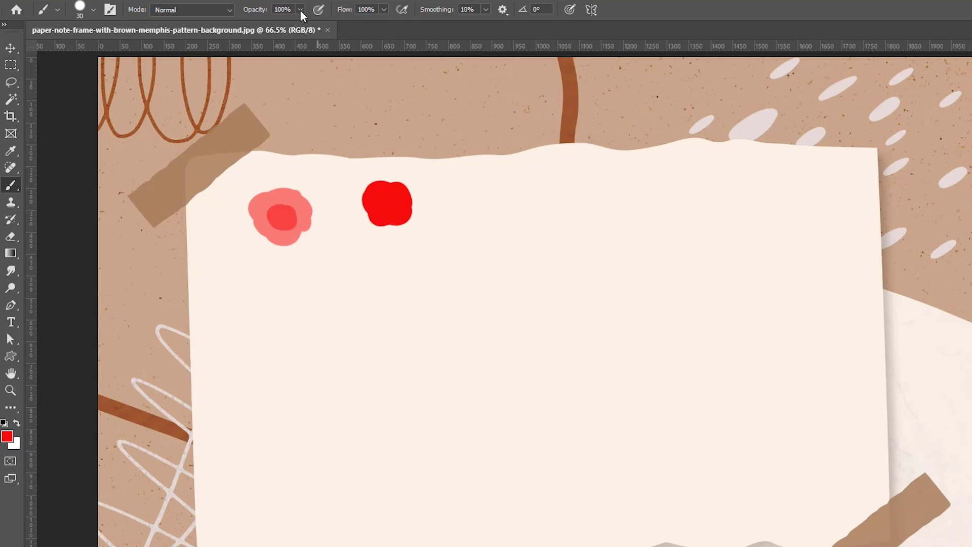
Set the brush opacity to 21% and build up a third blob right of the solid dot with several overlapping strokes
left_click_drag(299, 10, 252, 23)
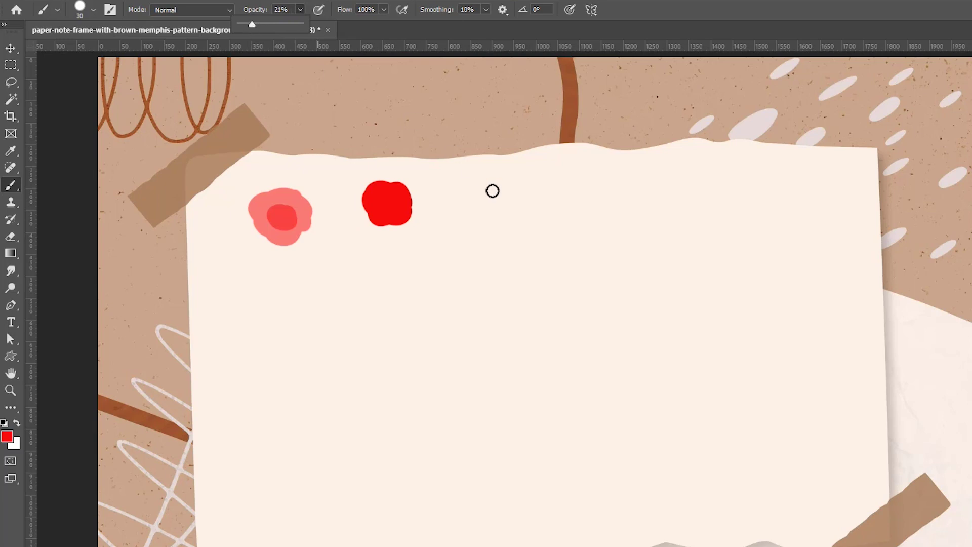
mouse_move(509, 207)
left_mouse_down()
mouse_move(476, 207)
mouse_move(489, 190)
mouse_move(503, 217)
mouse_move(499, 191)
mouse_move(481, 209)
mouse_move(514, 226)
mouse_move(497, 206)
mouse_move(476, 208)
mouse_move(482, 225)
mouse_move(502, 230)
mouse_move(502, 217)
mouse_move(482, 205)
mouse_move(458, 208)
mouse_move(491, 208)
left_mouse_up()
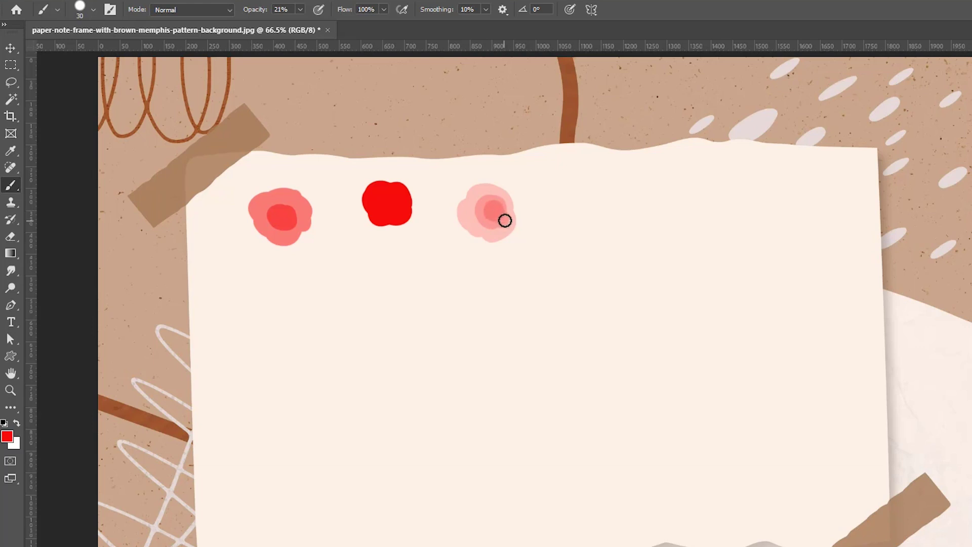
mouse_move(508, 225)
left_mouse_down()
mouse_move(486, 230)
mouse_move(495, 208)
mouse_move(502, 214)
left_mouse_up()
left_click(494, 212)
left_click(498, 219)
Set smoothing to 0% and opacity to 100%, and paint a closed outline with a wavy upper edge below the three blobs
left_click(485, 9)
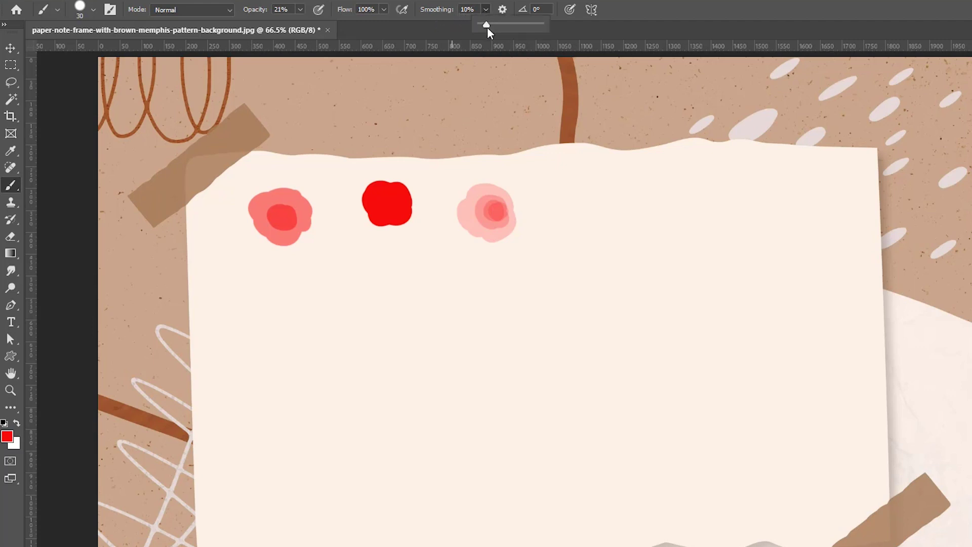
left_click_drag(482, 26, 475, 26)
left_click(301, 9)
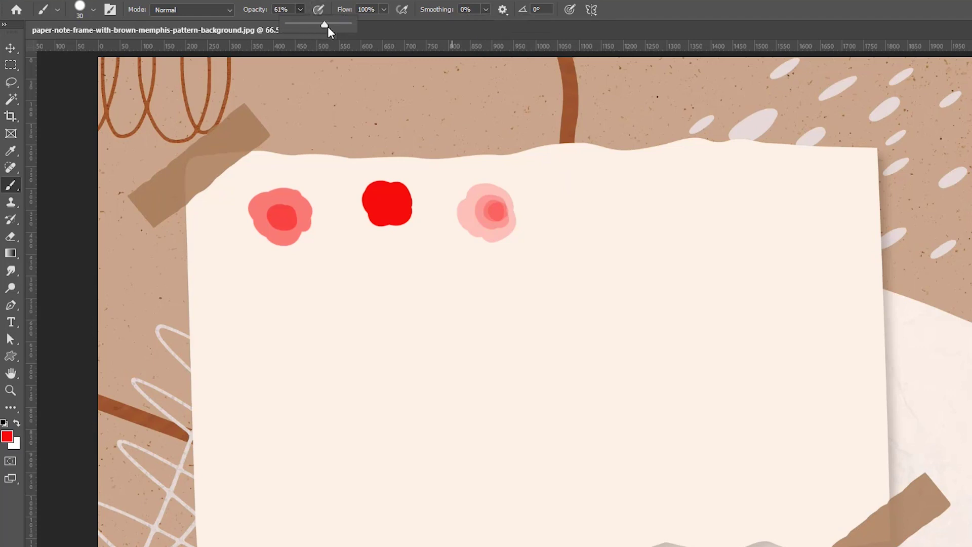
left_click_drag(339, 28, 351, 26)
mouse_move(230, 336)
left_mouse_down()
mouse_move(268, 316)
mouse_move(314, 326)
mouse_move(325, 315)
mouse_move(382, 323)
mouse_move(409, 311)
mouse_move(447, 323)
mouse_move(471, 304)
mouse_move(503, 318)
mouse_move(521, 307)
mouse_move(534, 321)
mouse_move(501, 335)
mouse_move(238, 342)
left_mouse_up()
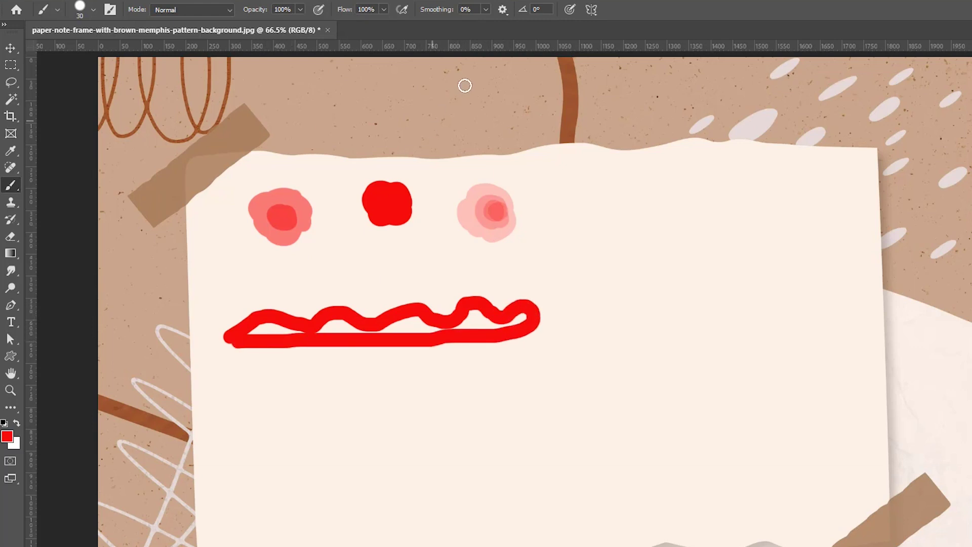
Set smoothing to 100% and paint a second wavy closed outline beneath the first one
left_click(485, 9)
left_click_drag(525, 26, 556, 26)
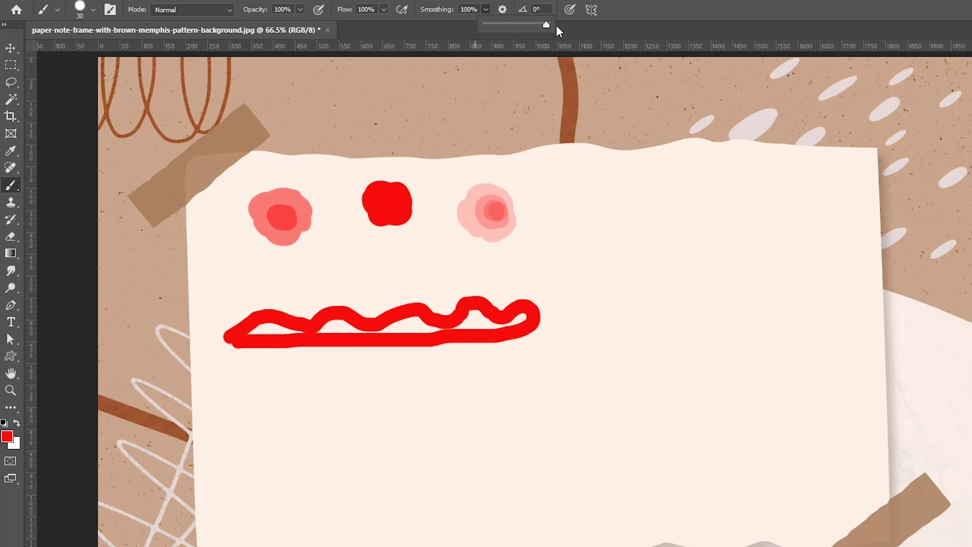
left_click(467, 93)
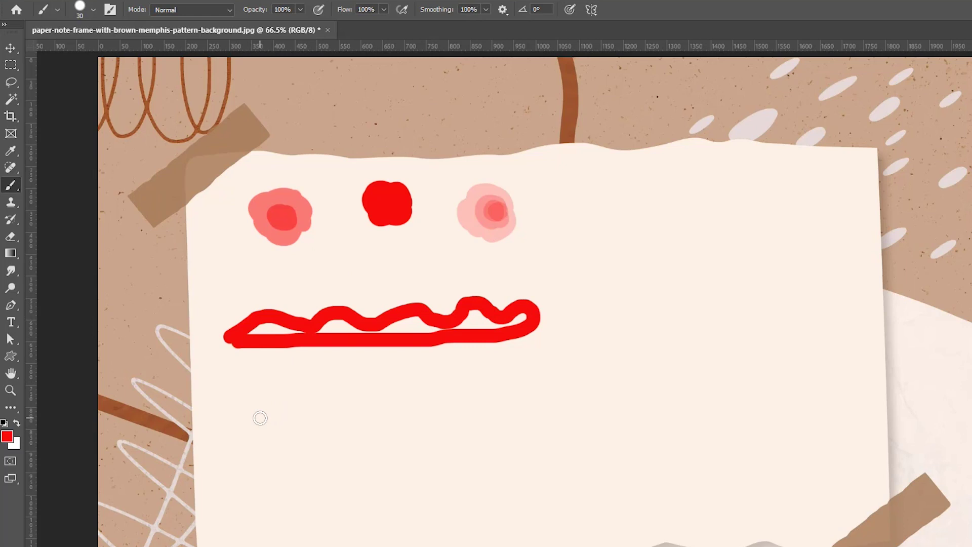
mouse_move(240, 412)
left_mouse_down()
mouse_move(294, 412)
mouse_move(337, 387)
mouse_move(367, 410)
mouse_move(407, 387)
mouse_move(426, 395)
mouse_move(436, 416)
mouse_move(470, 407)
mouse_move(487, 390)
mouse_move(504, 398)
mouse_move(508, 418)
mouse_move(471, 439)
mouse_move(457, 468)
mouse_move(428, 450)
mouse_move(389, 445)
mouse_move(362, 465)
mouse_move(292, 433)
mouse_move(273, 471)
mouse_move(248, 472)
mouse_move(240, 455)
mouse_move(203, 446)
mouse_move(243, 411)
left_mouse_up()
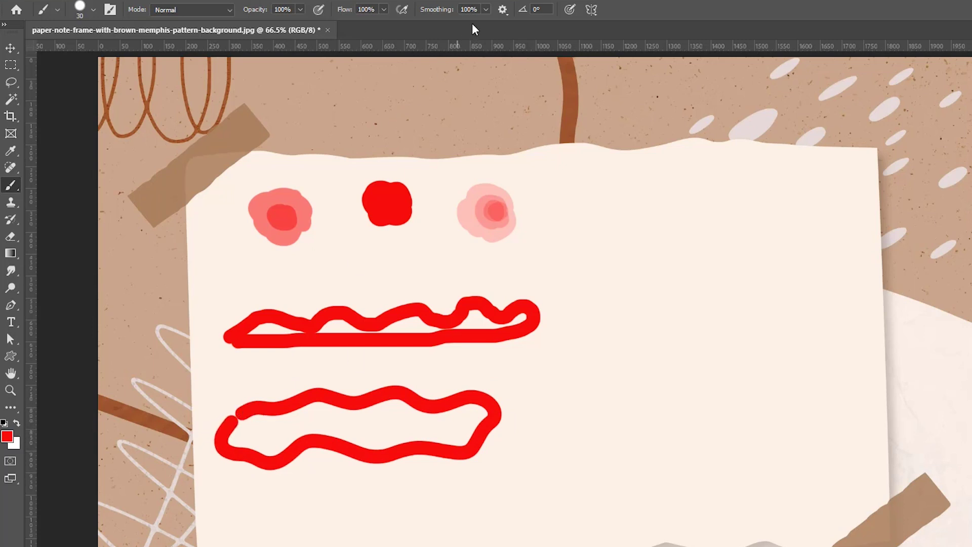
Set the brush smoothing to 0% and revert the image to its saved state to clear the sample strokes
left_click(485, 9)
left_click(468, 1)
key("F12")
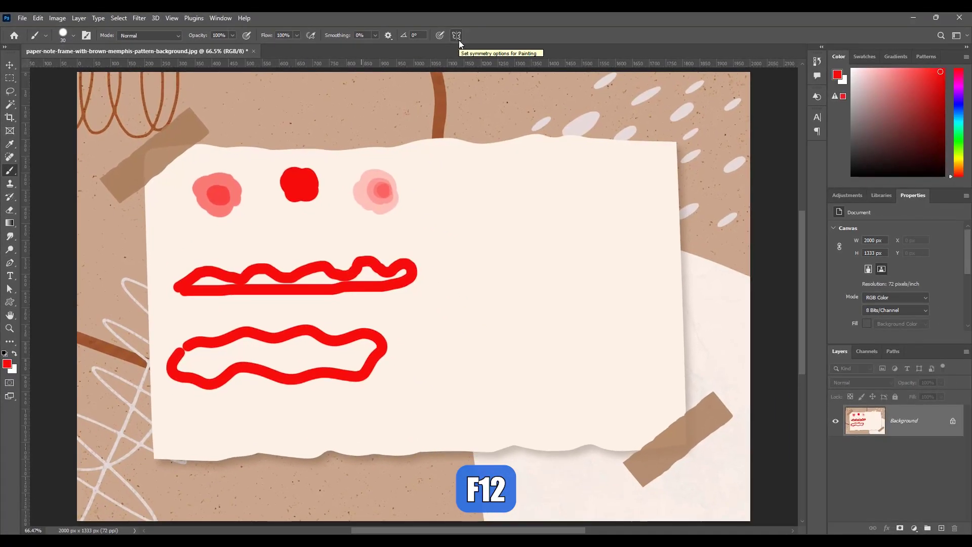
key("F12")
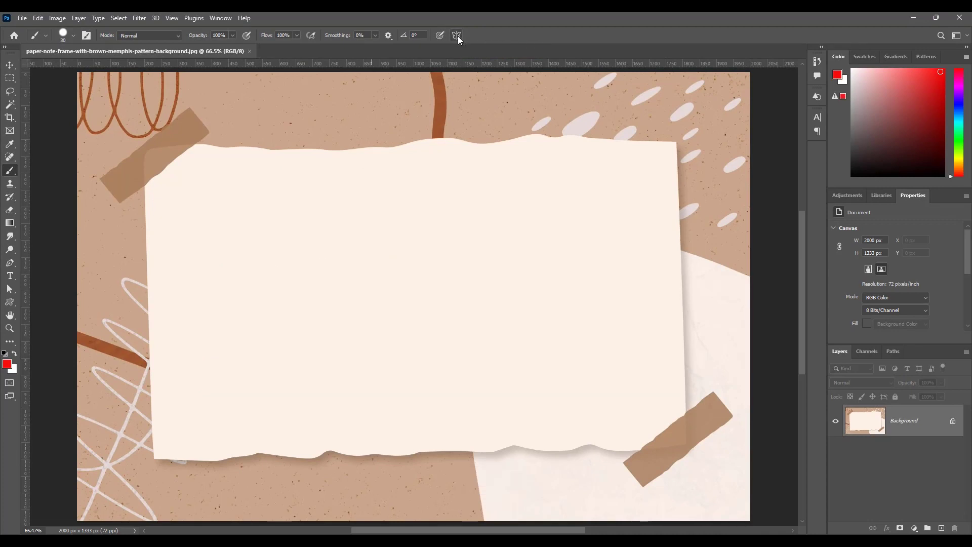
Turn on vertical paint symmetry and transform its axis with a slight tilt, so it runs just past the note's upper and lower edges
left_click(457, 35)
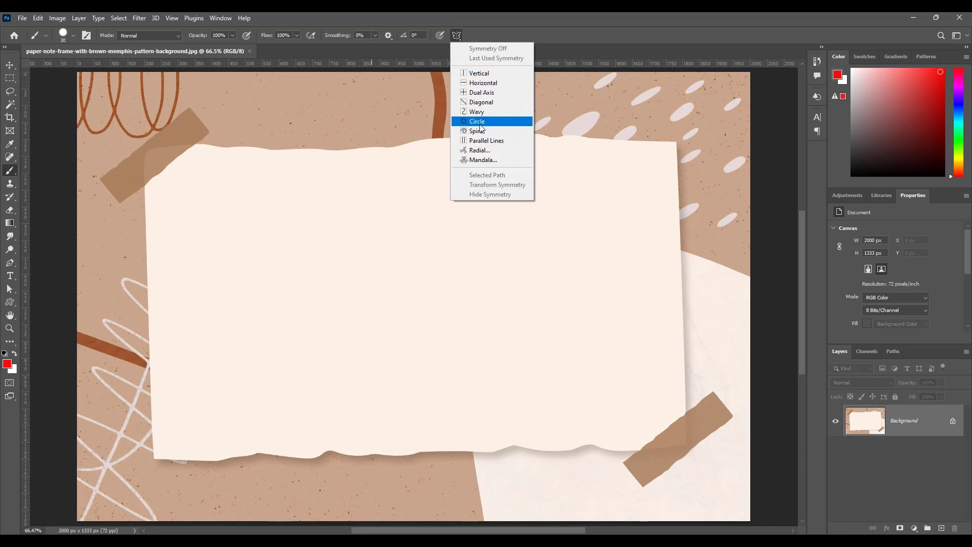
left_click(494, 75)
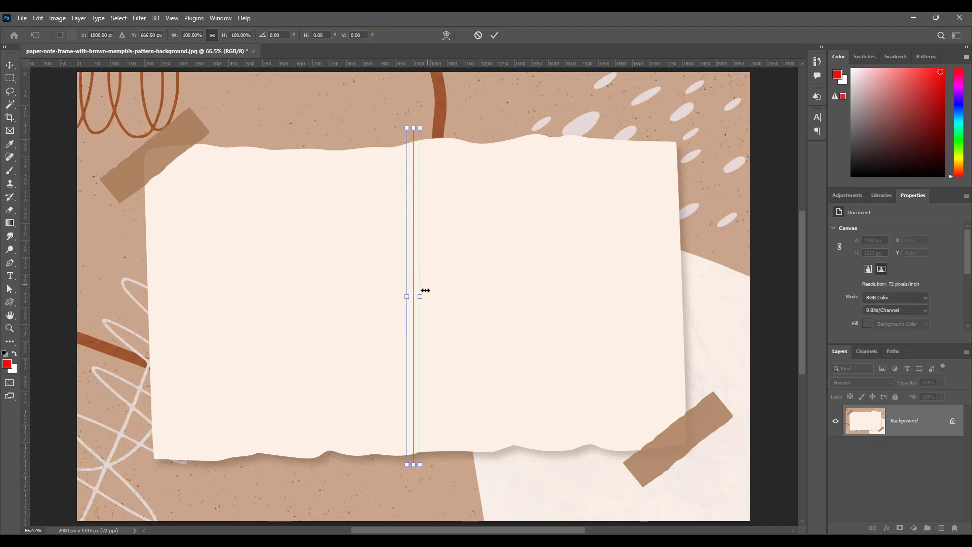
left_click_drag(422, 297, 443, 300)
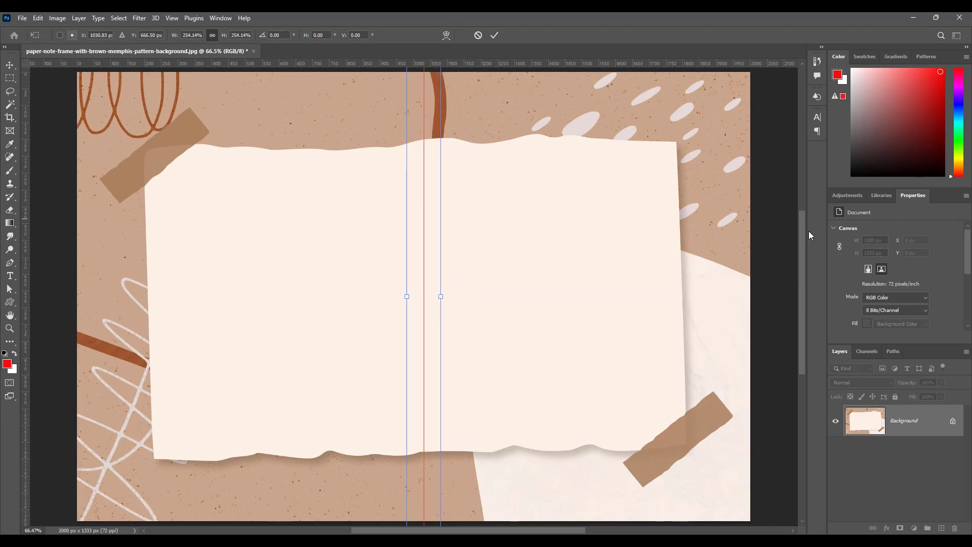
left_click_drag(804, 229, 804, 142)
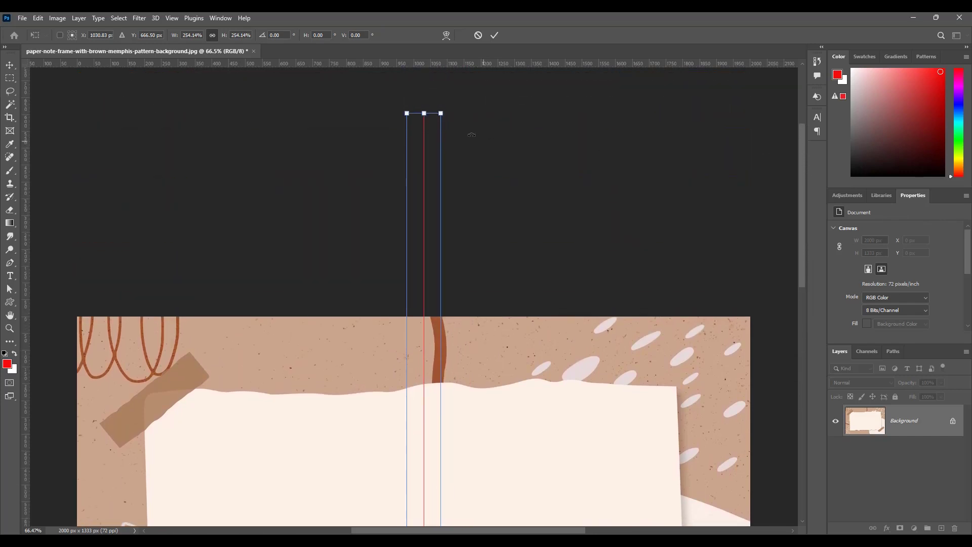
left_click_drag(423, 113, 409, 341)
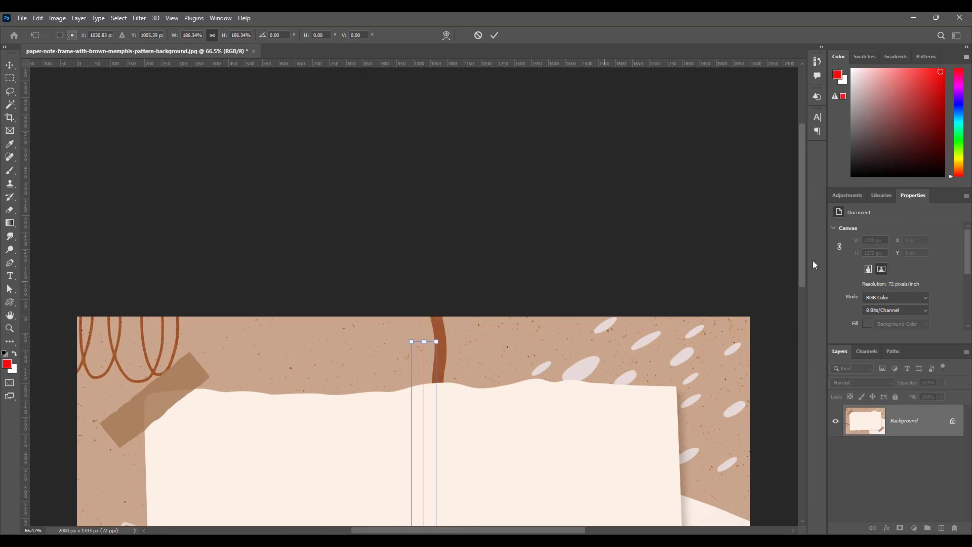
left_click_drag(798, 228, 802, 408)
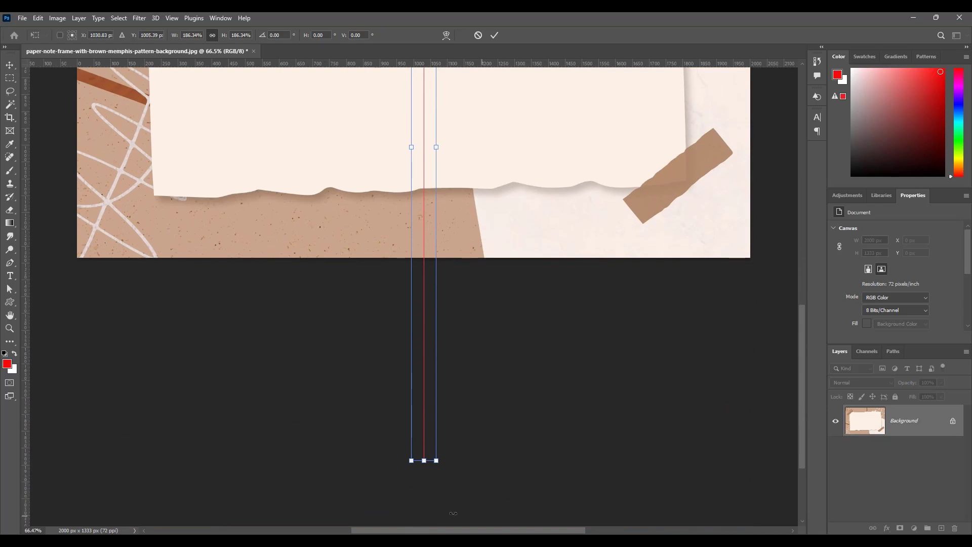
left_click_drag(423, 461, 444, 229)
left_click_drag(803, 336, 807, 231)
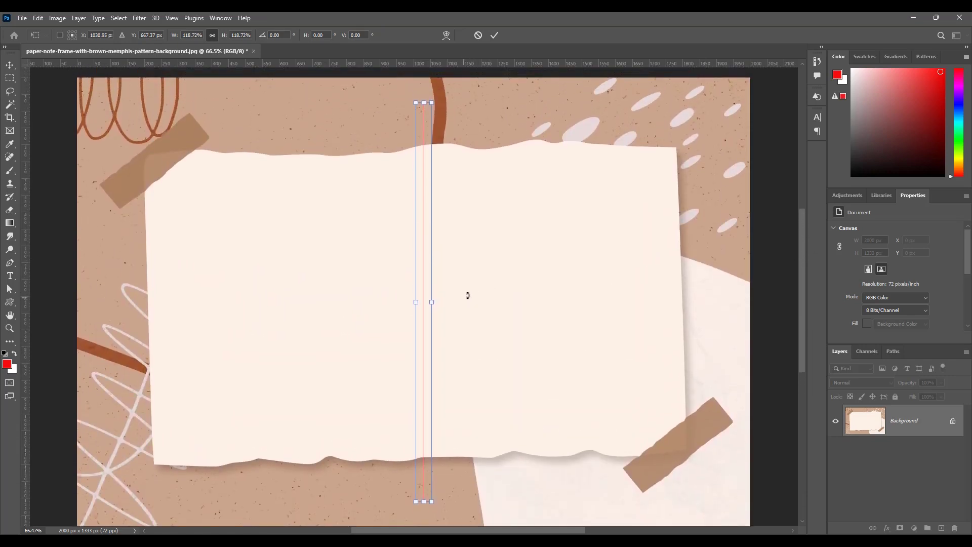
left_click_drag(468, 296, 494, 288)
key("ctrl+z")
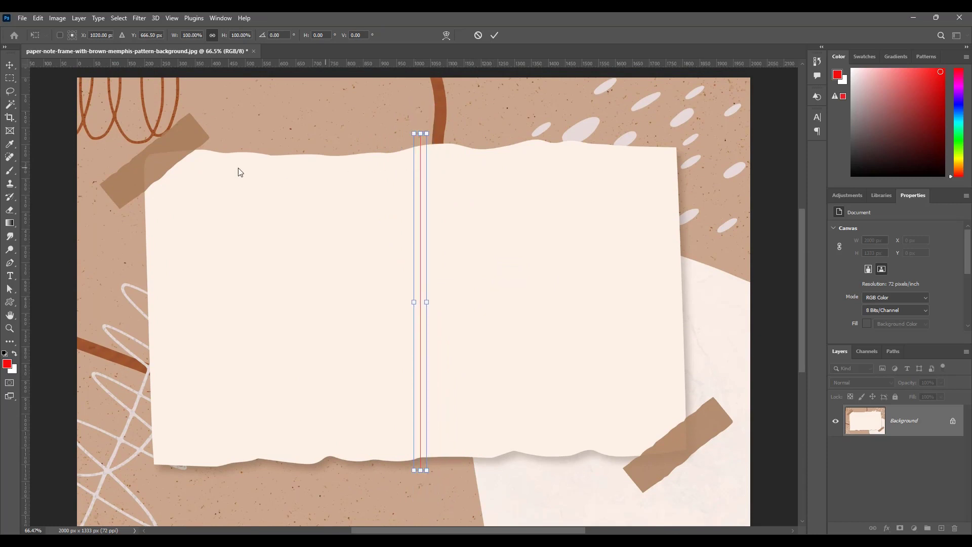
Apply the axis transform and, with the Brush tool, paint a red heart outline mirrored across the symmetry axis
left_click(8, 171)
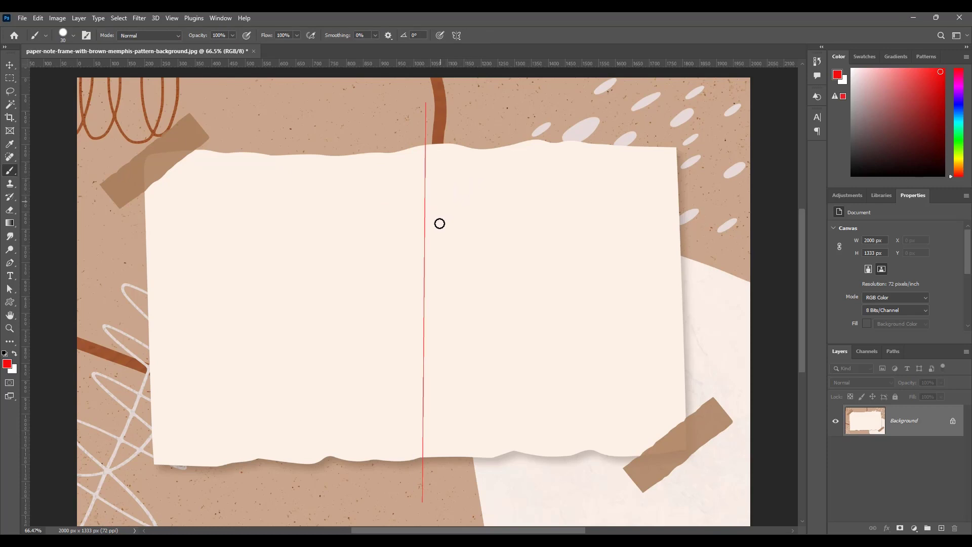
mouse_move(427, 225)
left_mouse_down()
mouse_move(494, 189)
mouse_move(523, 194)
mouse_move(532, 214)
mouse_move(516, 269)
mouse_move(424, 383)
left_mouse_up()
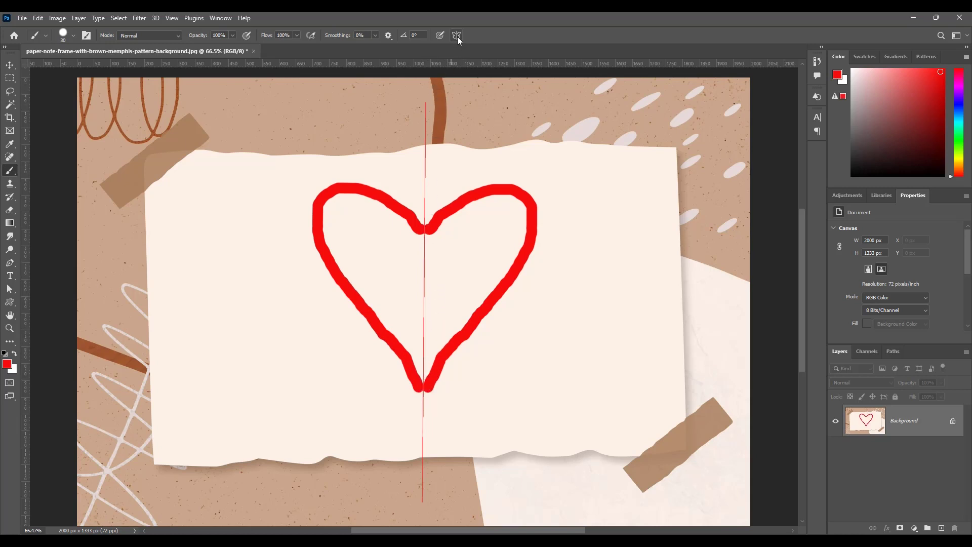
Turn paint symmetry off and paint a small solid red blob to the right of the heart
left_click(455, 35)
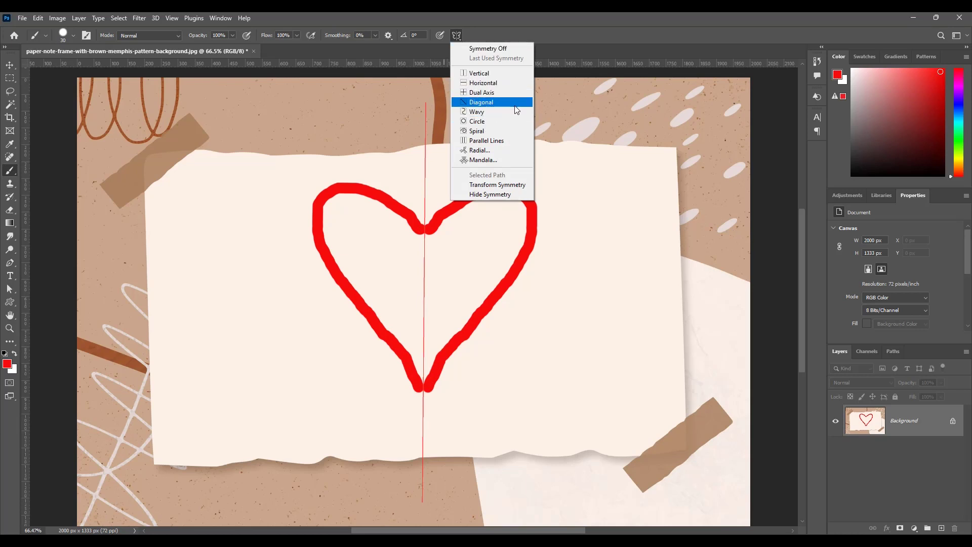
left_click(495, 49)
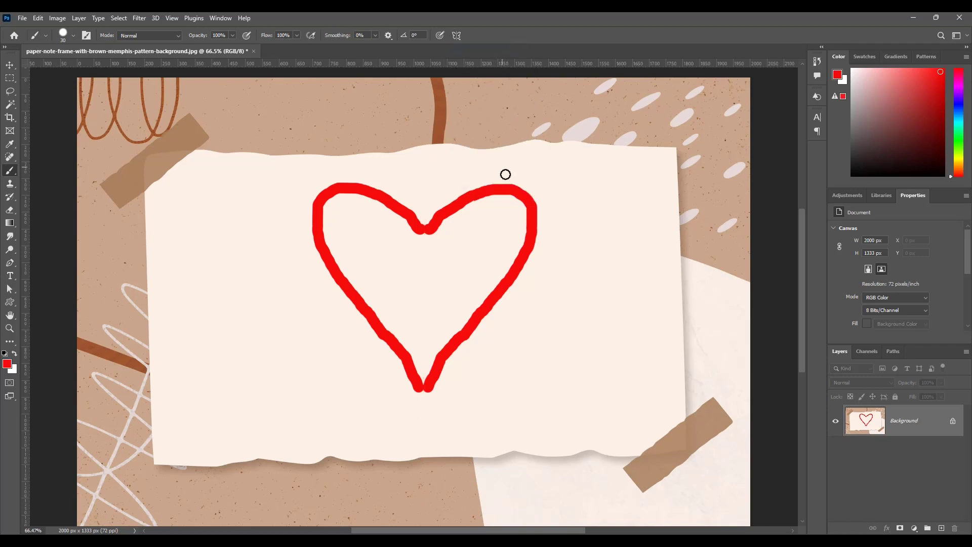
mouse_move(578, 269)
left_mouse_down()
mouse_move(583, 290)
mouse_move(577, 264)
mouse_move(595, 274)
mouse_move(571, 276)
mouse_move(566, 264)
mouse_move(577, 270)
left_mouse_up()
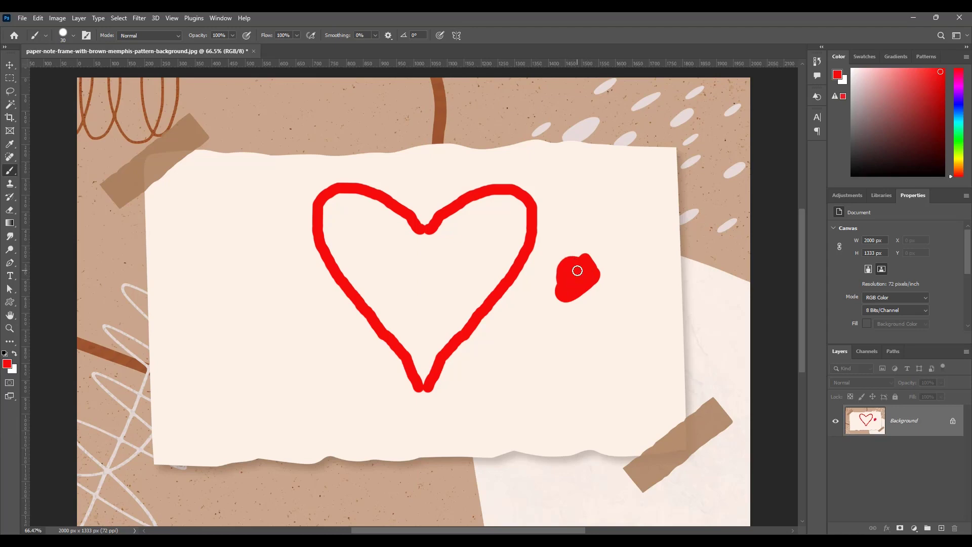